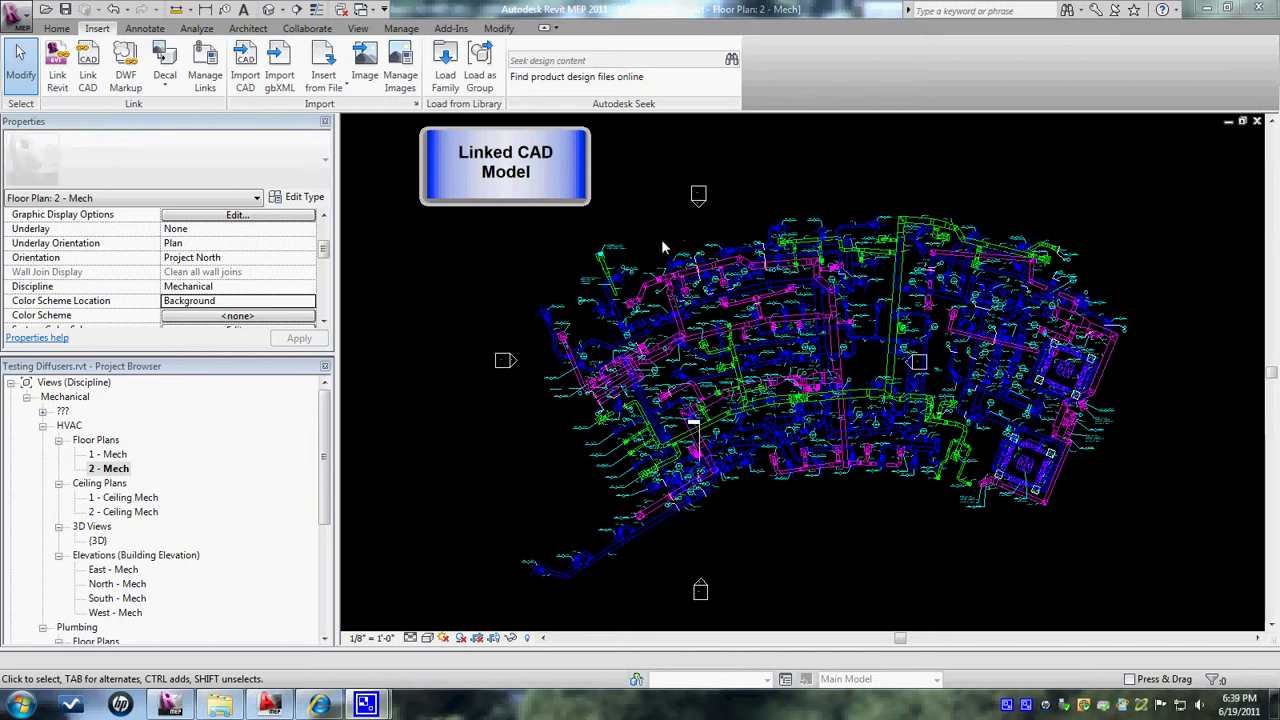
- Zoom and pan across the linked CAD plan on level 2 to review its duct tags
{"action": "scroll", "coordinate": [661, 239], "scroll_direction": "up", "scroll_amount": 3}
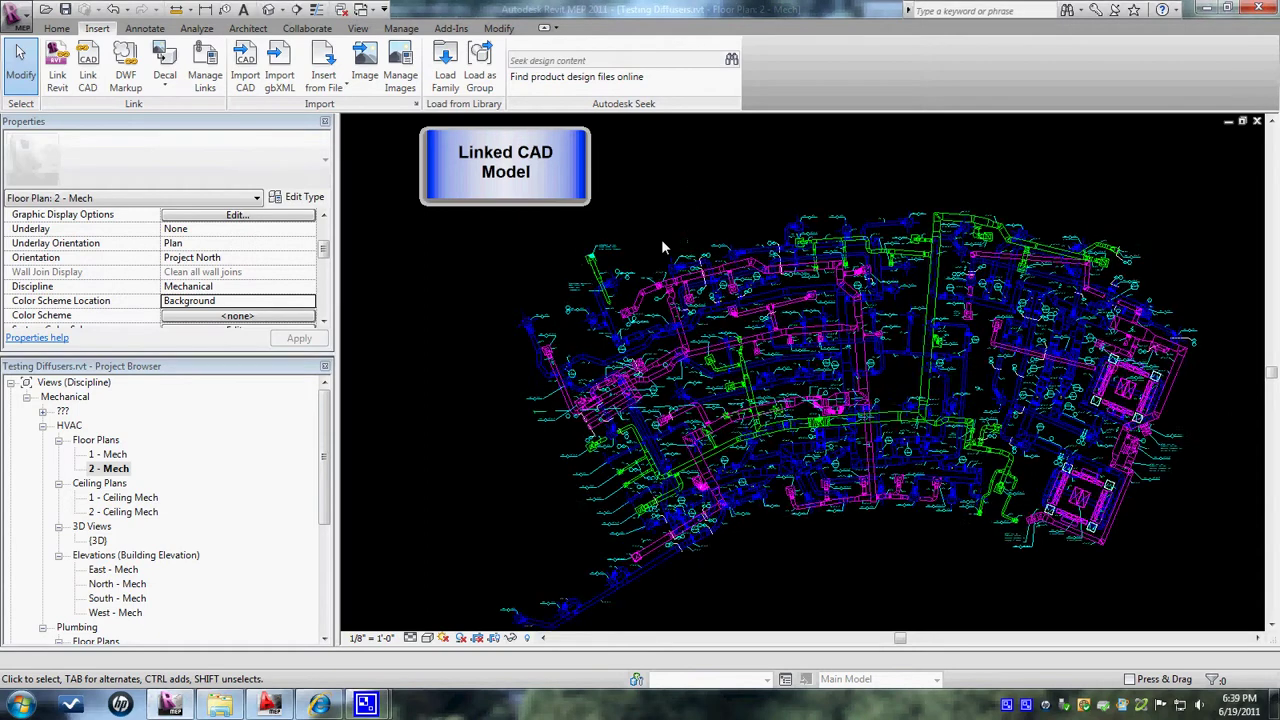
{"action": "scroll", "coordinate": [661, 239], "scroll_direction": "up", "scroll_amount": 5}
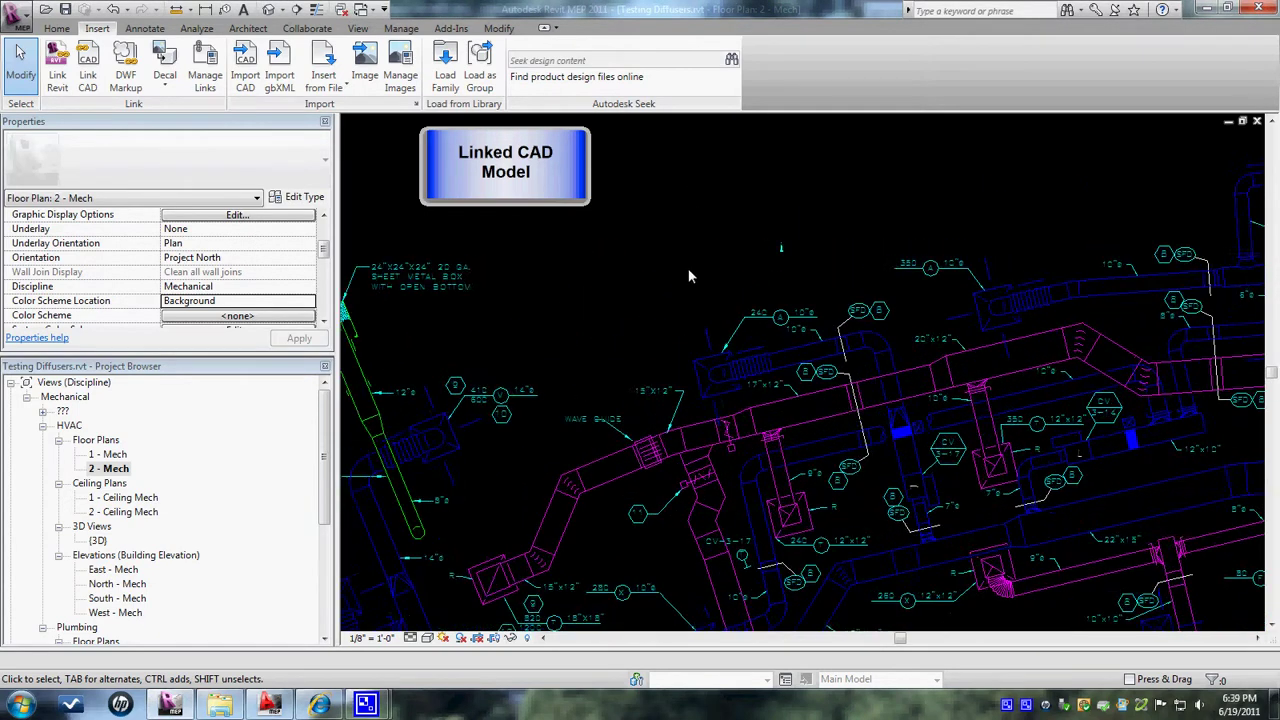
{"action": "middle_click_drag", "start_coordinate": [683, 281], "coordinate": [513, 338]}
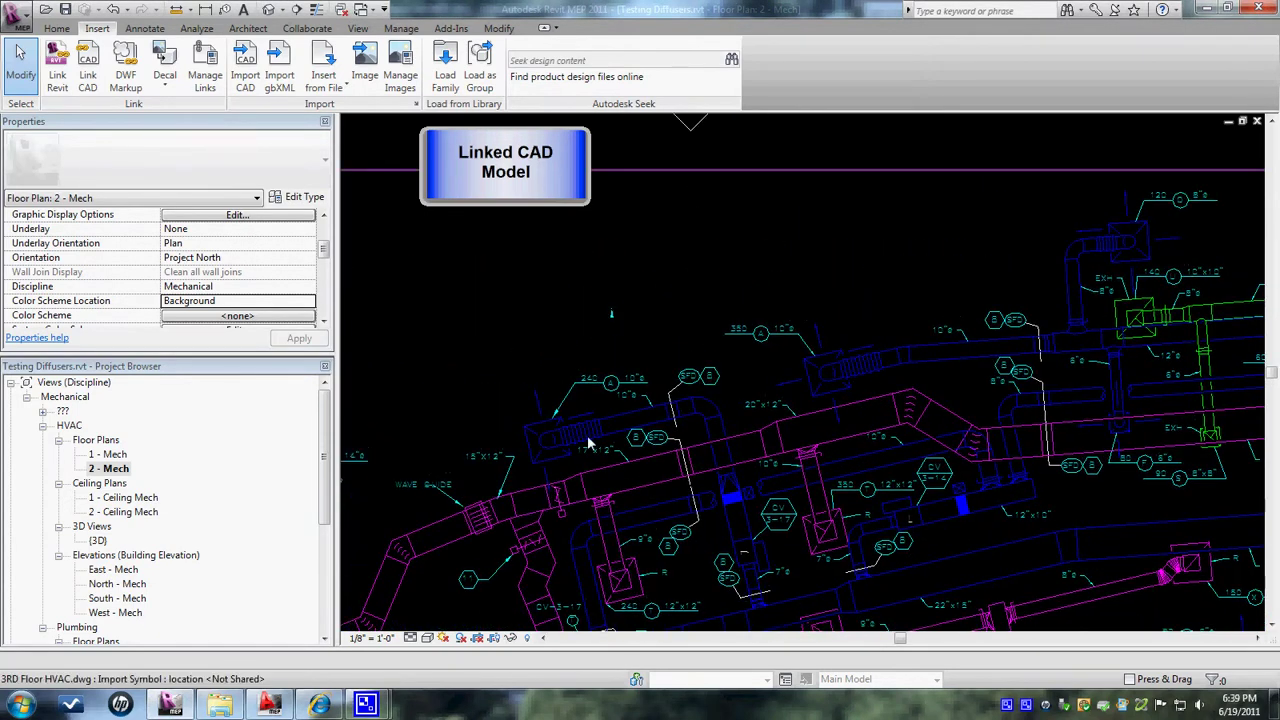
{"action": "scroll", "coordinate": [573, 400], "scroll_direction": "up", "scroll_amount": 3}
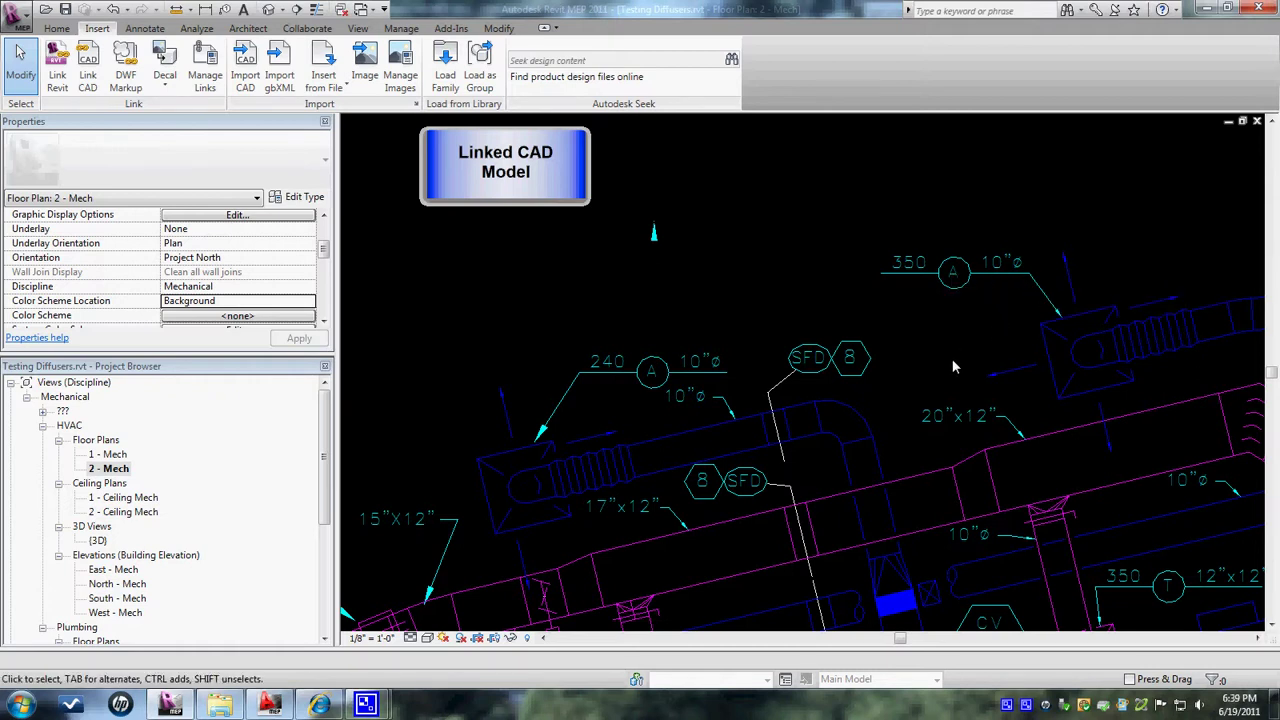
{"action": "scroll", "coordinate": [926, 407], "scroll_direction": "down", "scroll_amount": 5}
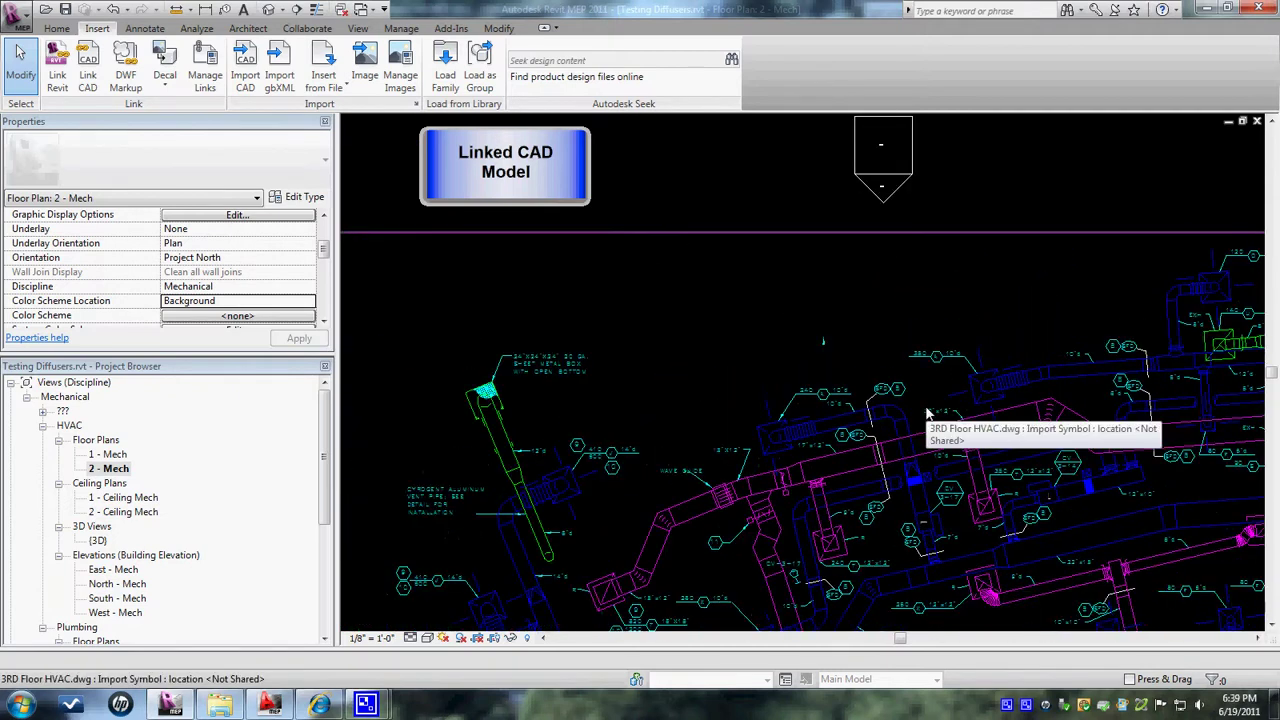
{"action": "scroll", "coordinate": [926, 411], "scroll_direction": "down", "scroll_amount": 3}
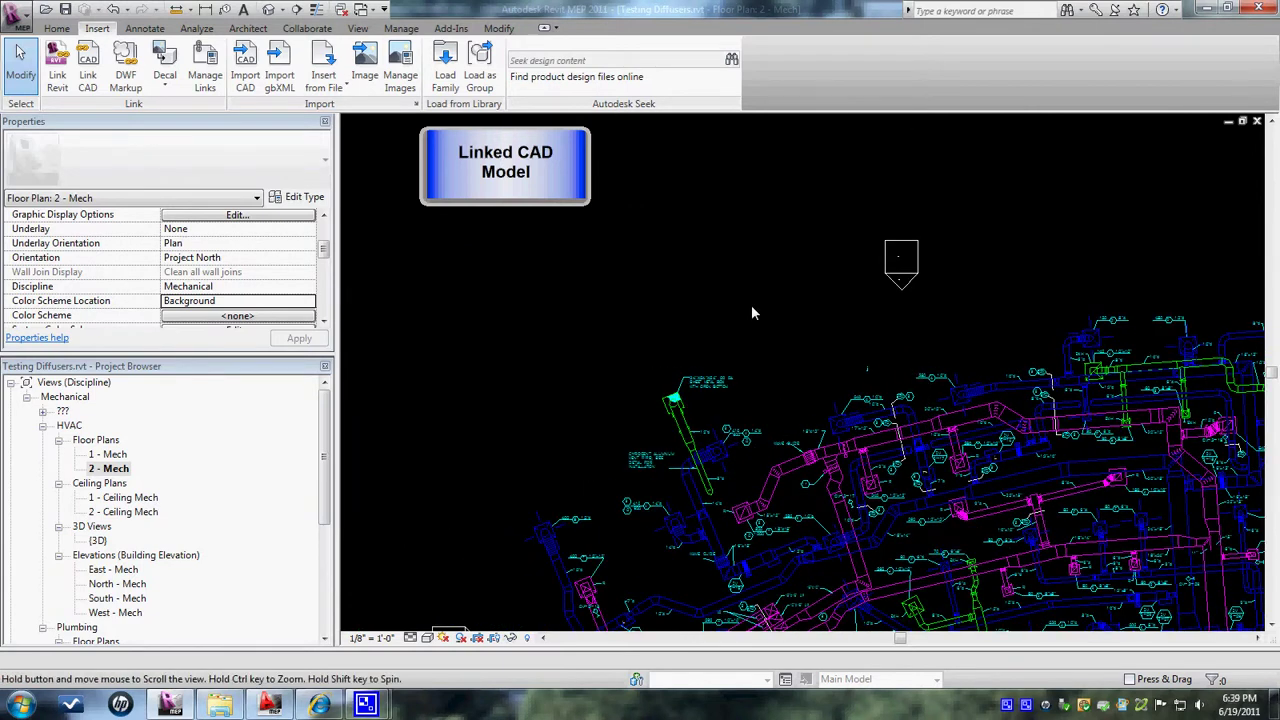
{"action": "middle_click_drag", "start_coordinate": [751, 313], "coordinate": [436, 225]}
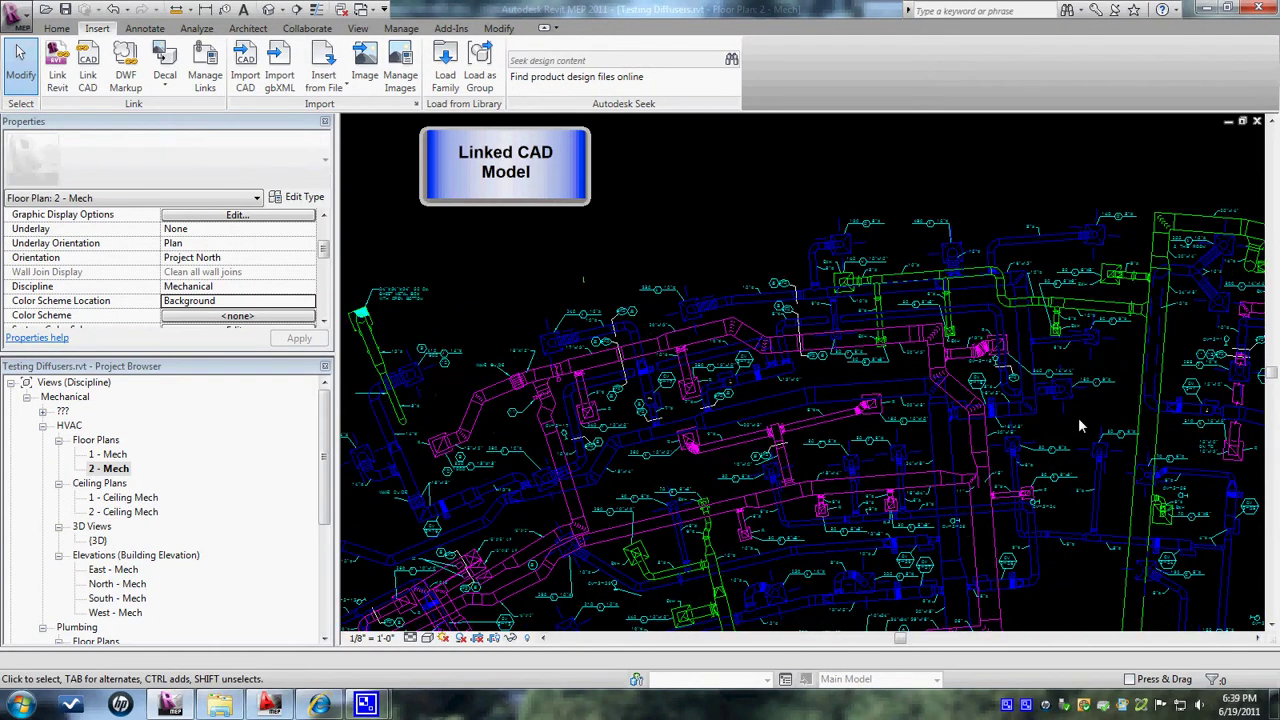
{"action": "scroll", "coordinate": [1078, 417], "scroll_direction": "up", "scroll_amount": 3}
{"action": "scroll", "coordinate": [1051, 489], "scroll_direction": "up", "scroll_amount": 2}
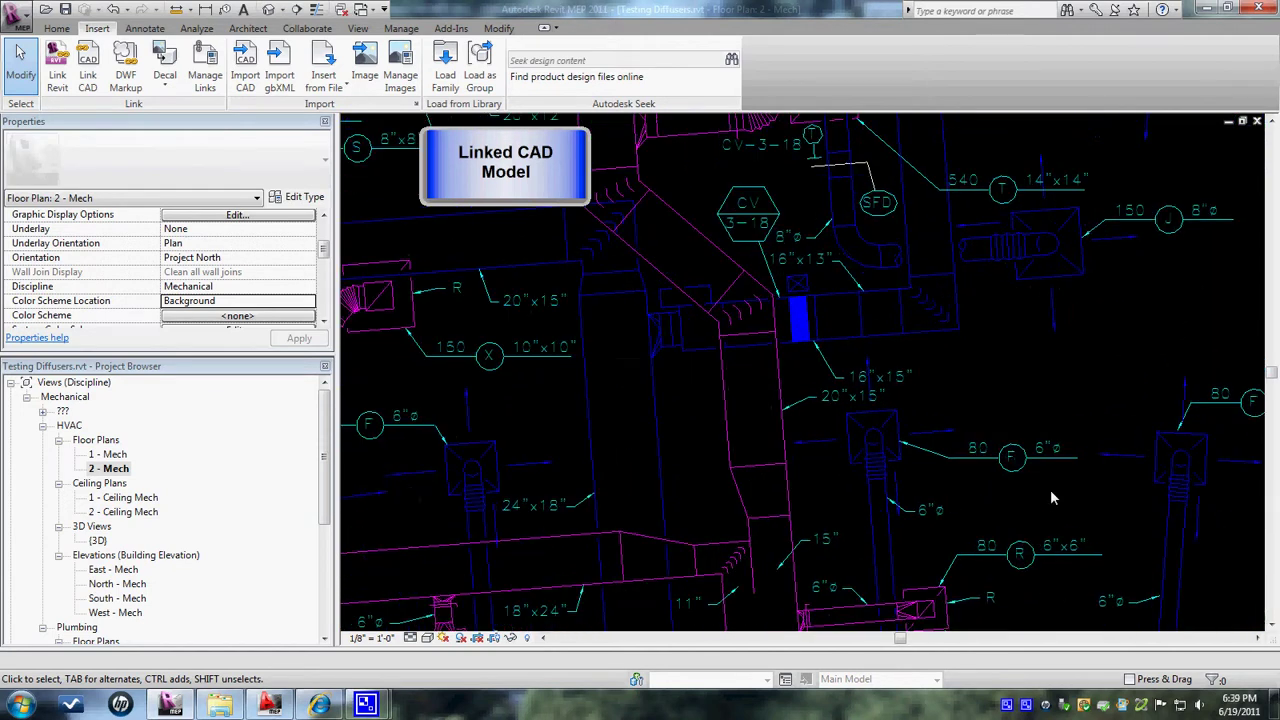
{"action": "scroll", "coordinate": [1049, 491], "scroll_direction": "up", "scroll_amount": 1}
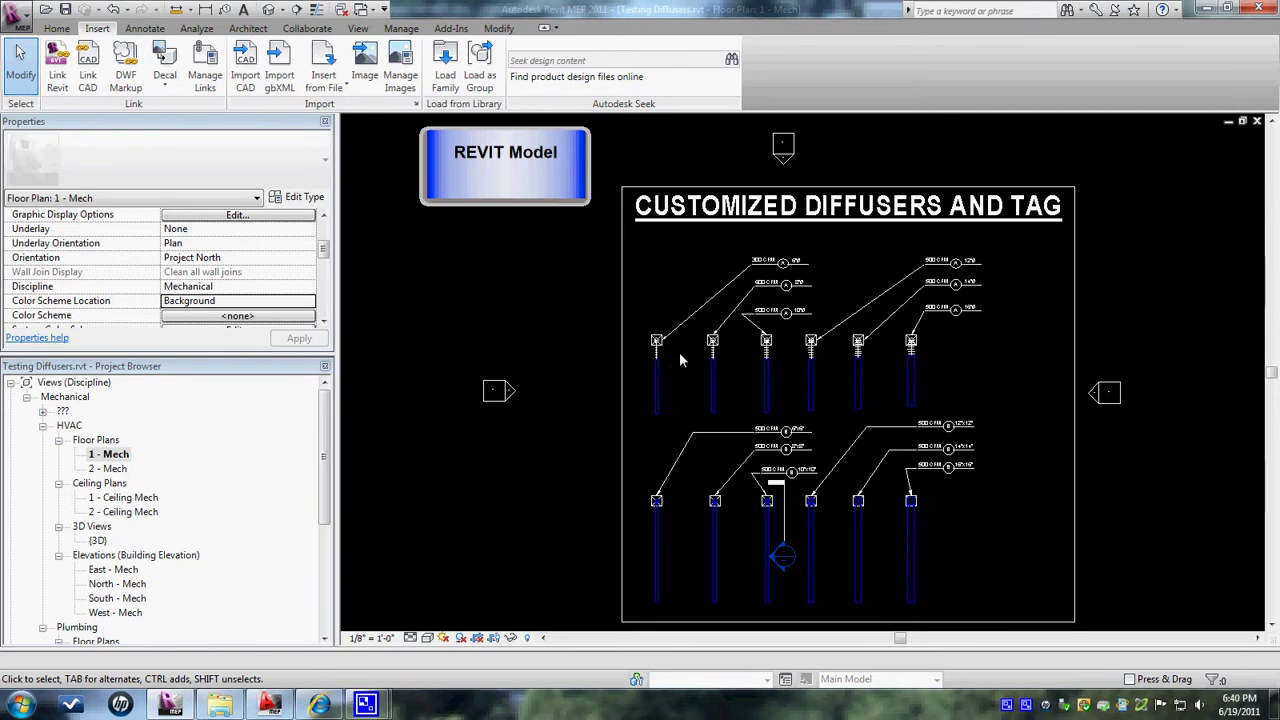
{"action": "scroll", "coordinate": [679, 352], "scroll_direction": "up", "scroll_amount": 3}
{"action": "middle_click_drag", "start_coordinate": [681, 355], "coordinate": [677, 443]}
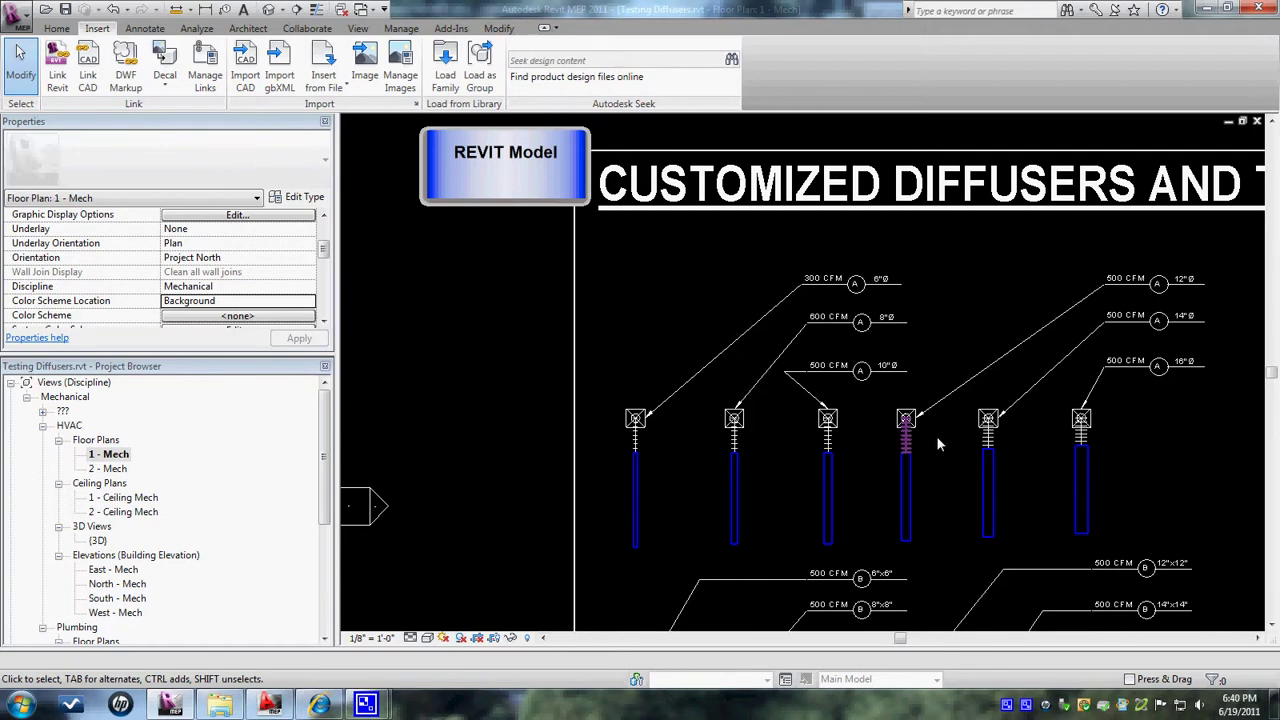
{"action": "scroll", "coordinate": [683, 436], "scroll_direction": "up", "scroll_amount": 1}
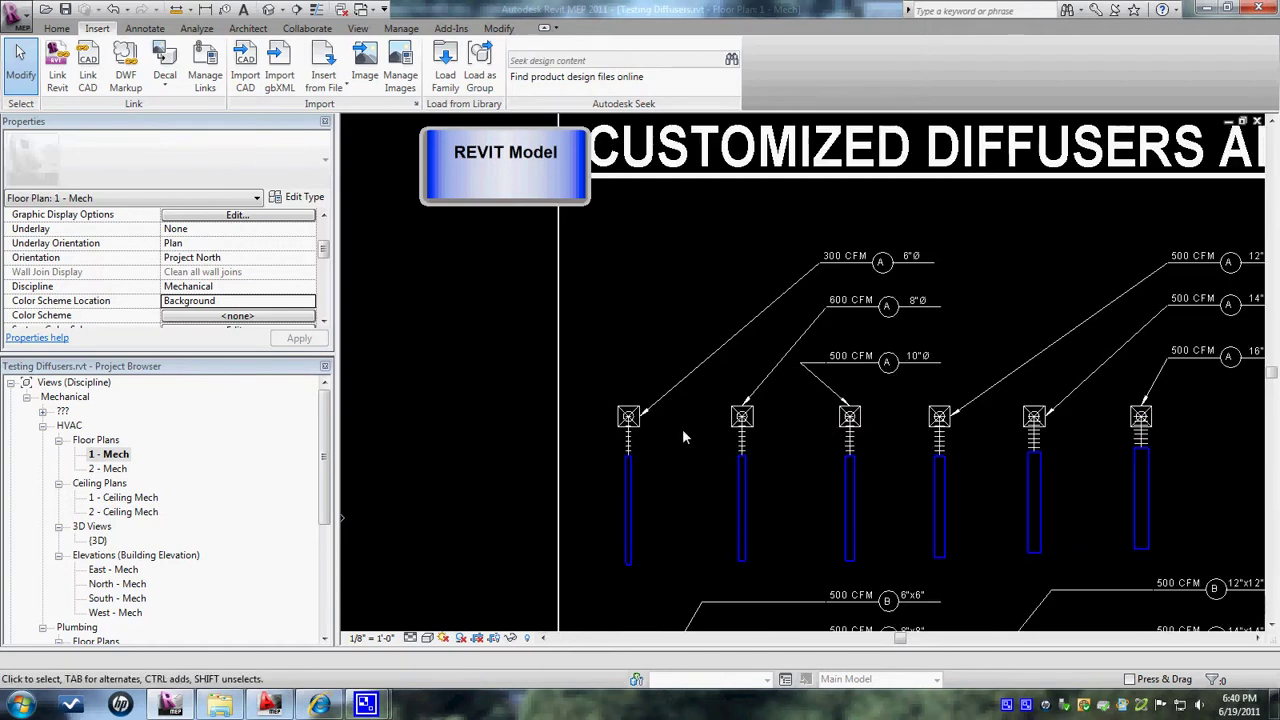
{"action": "middle_click_drag", "start_coordinate": [1057, 303], "coordinate": [960, 327]}
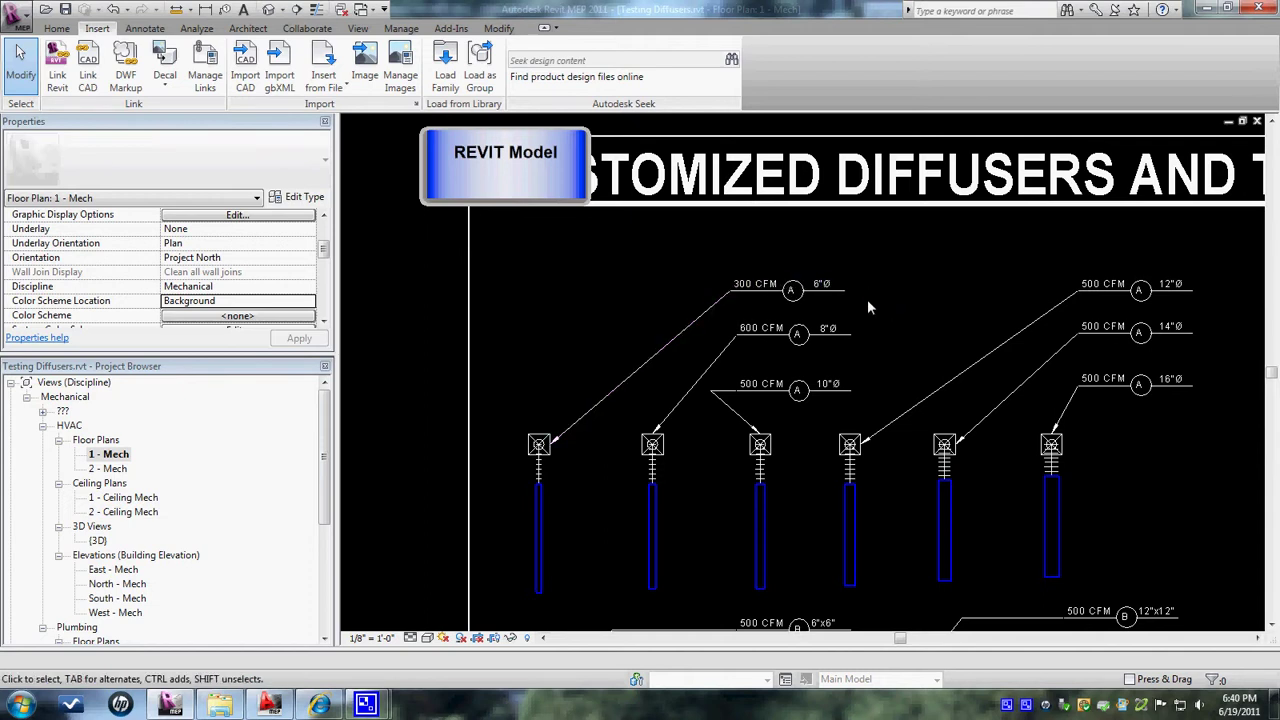
{"action": "scroll", "coordinate": [865, 300], "scroll_direction": "up", "scroll_amount": 2}
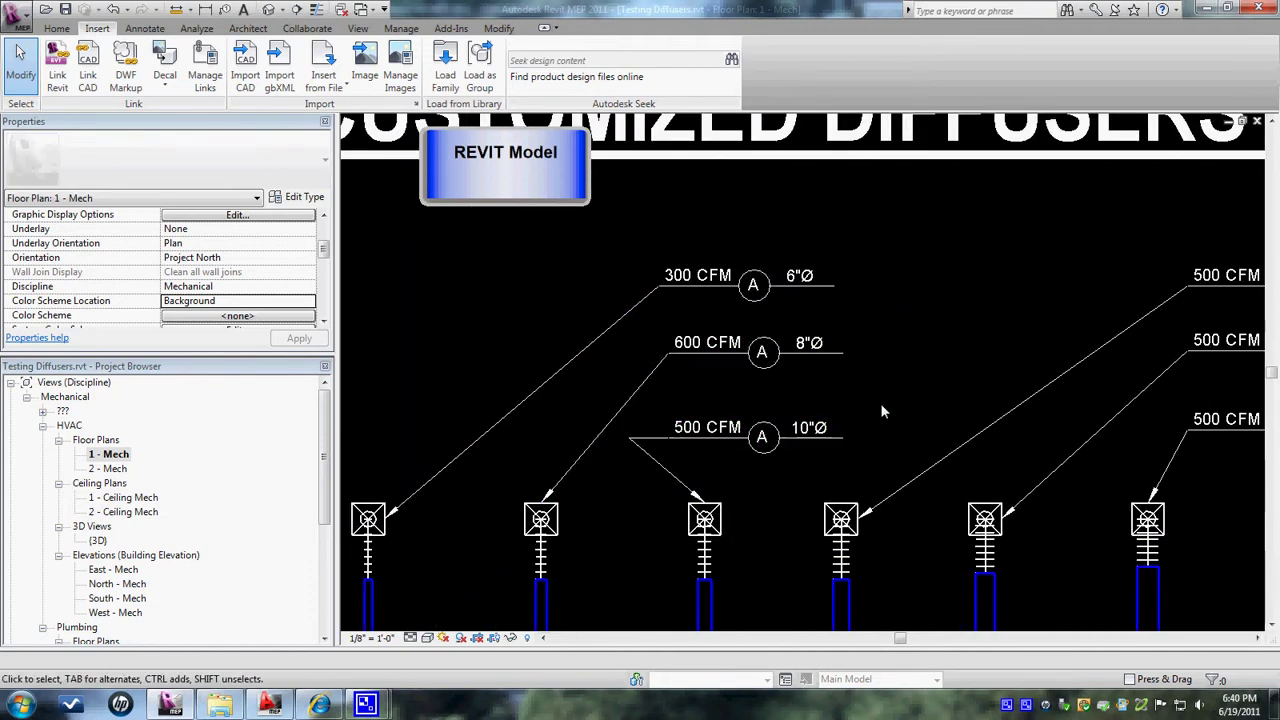
{"action": "middle_click_drag", "start_coordinate": [905, 403], "coordinate": [729, 398]}
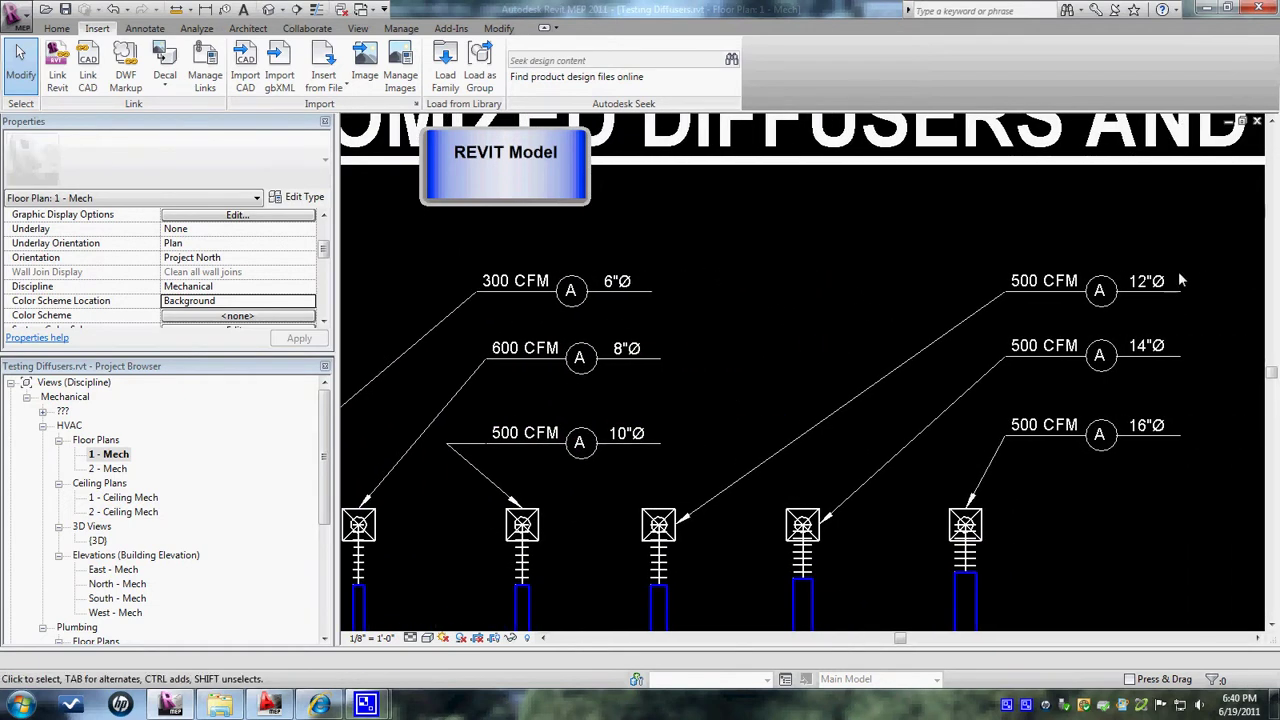
{"action": "scroll", "coordinate": [877, 382], "scroll_direction": "down", "scroll_amount": 2}
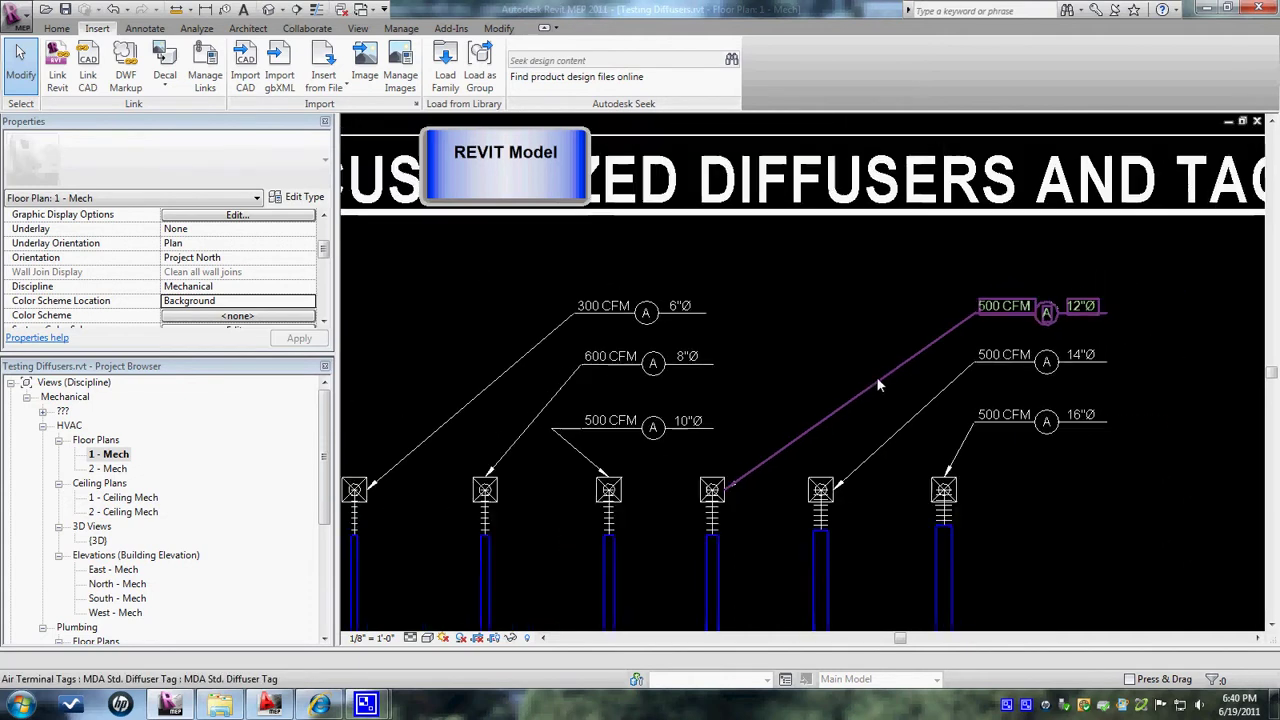
{"action": "middle_click_drag", "start_coordinate": [835, 372], "coordinate": [889, 349]}
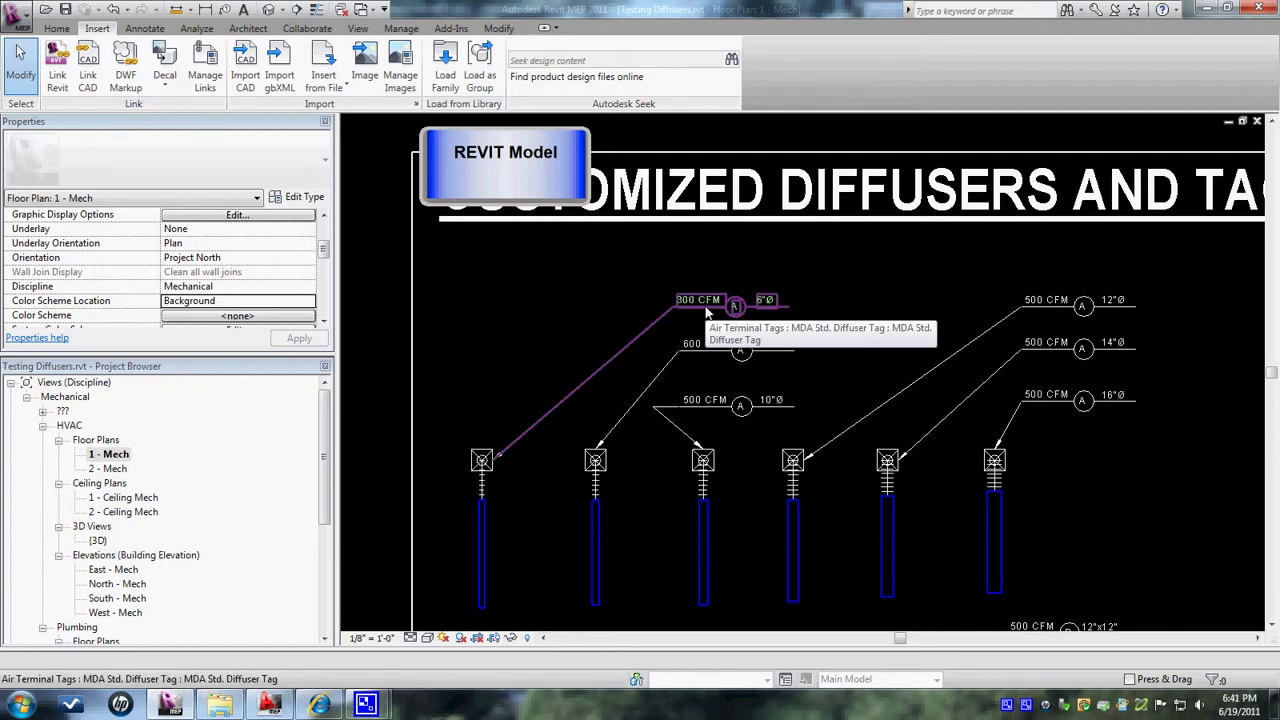
- Change the leftmost round-neck diffuser's Flow from 300 CFM to 100 CFM in Properties
{"action": "left_click", "coordinate": [469, 454]}
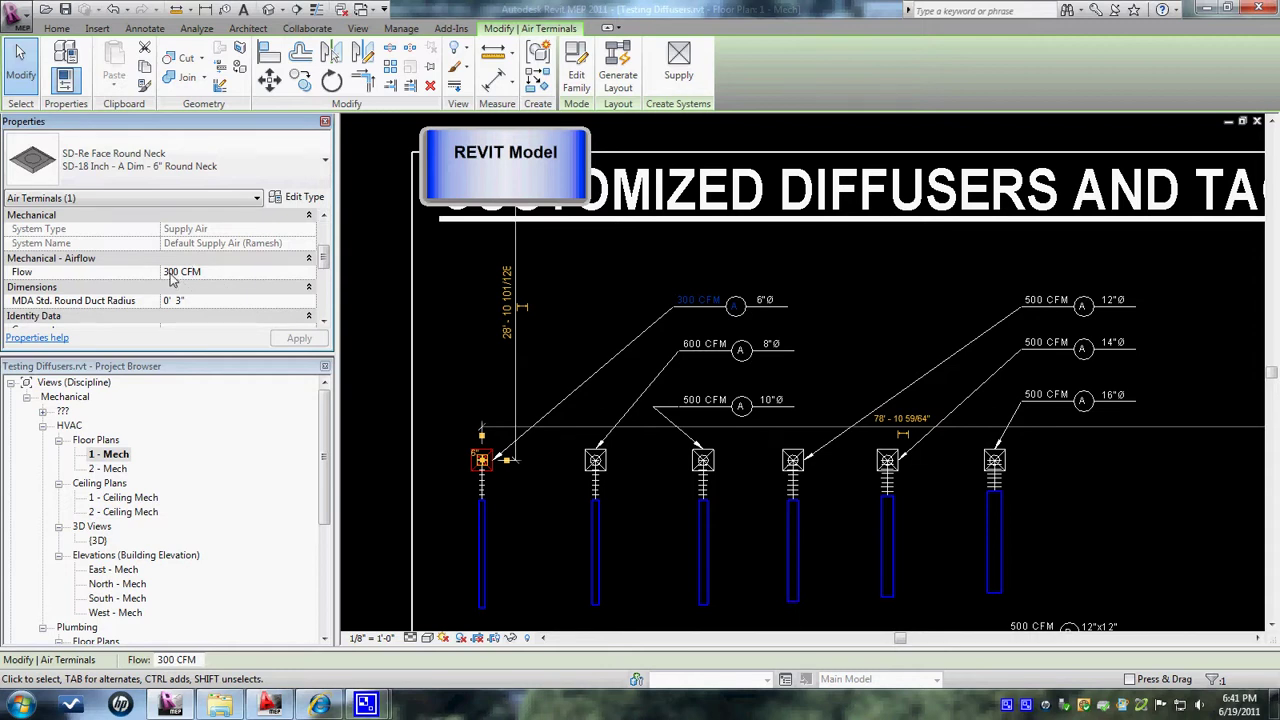
{"action": "left_click", "coordinate": [162, 278]}
{"action": "type", "text": "1"}
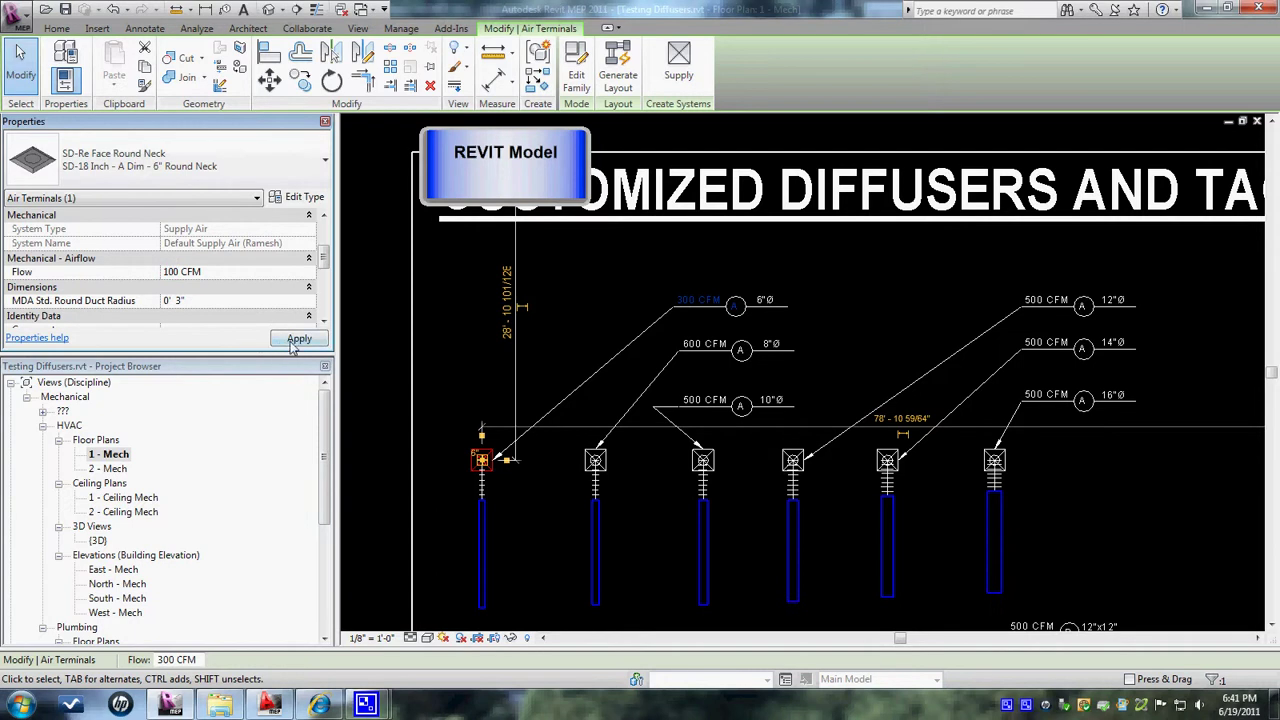
{"action": "left_click", "coordinate": [299, 338]}
{"action": "left_click", "coordinate": [475, 333]}
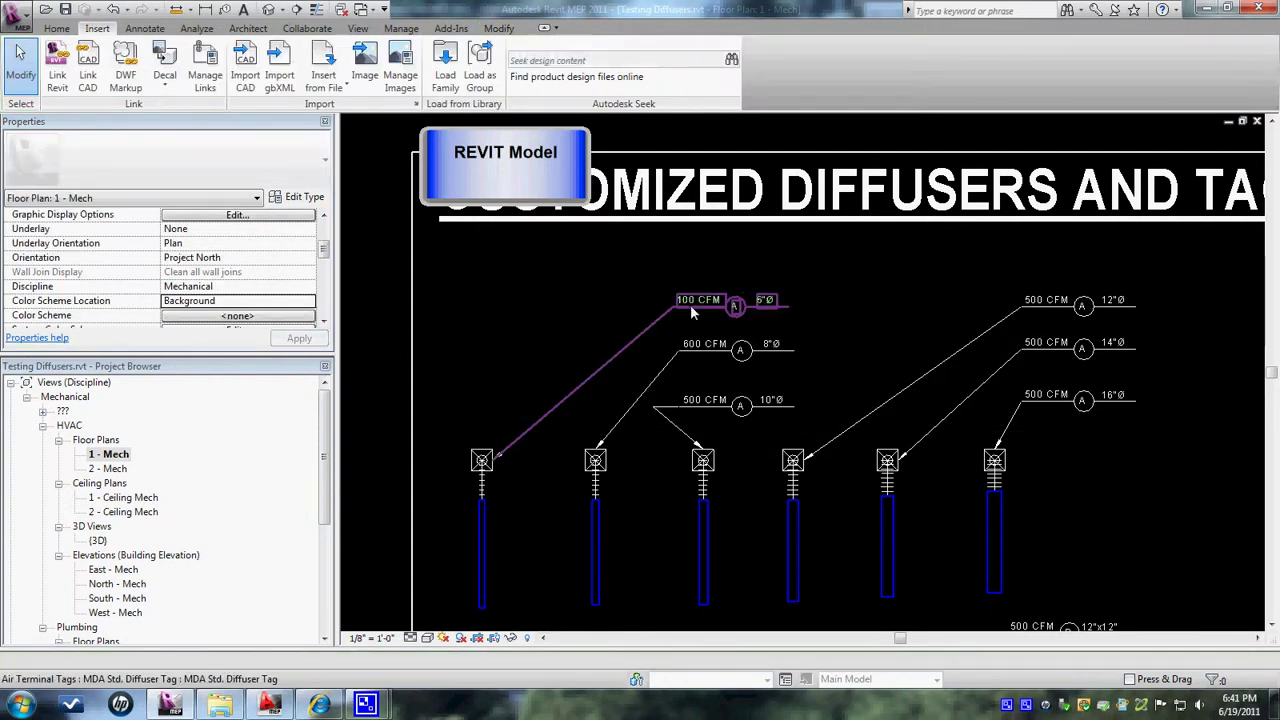
{"action": "scroll", "coordinate": [690, 310], "scroll_direction": "up", "scroll_amount": 1}
- Edit the leftmost diffuser's tag from 100 to 500 CFM and confirm the diffuser's Flow reads 500 CFM
{"action": "scroll", "coordinate": [694, 319], "scroll_direction": "up", "scroll_amount": 1}
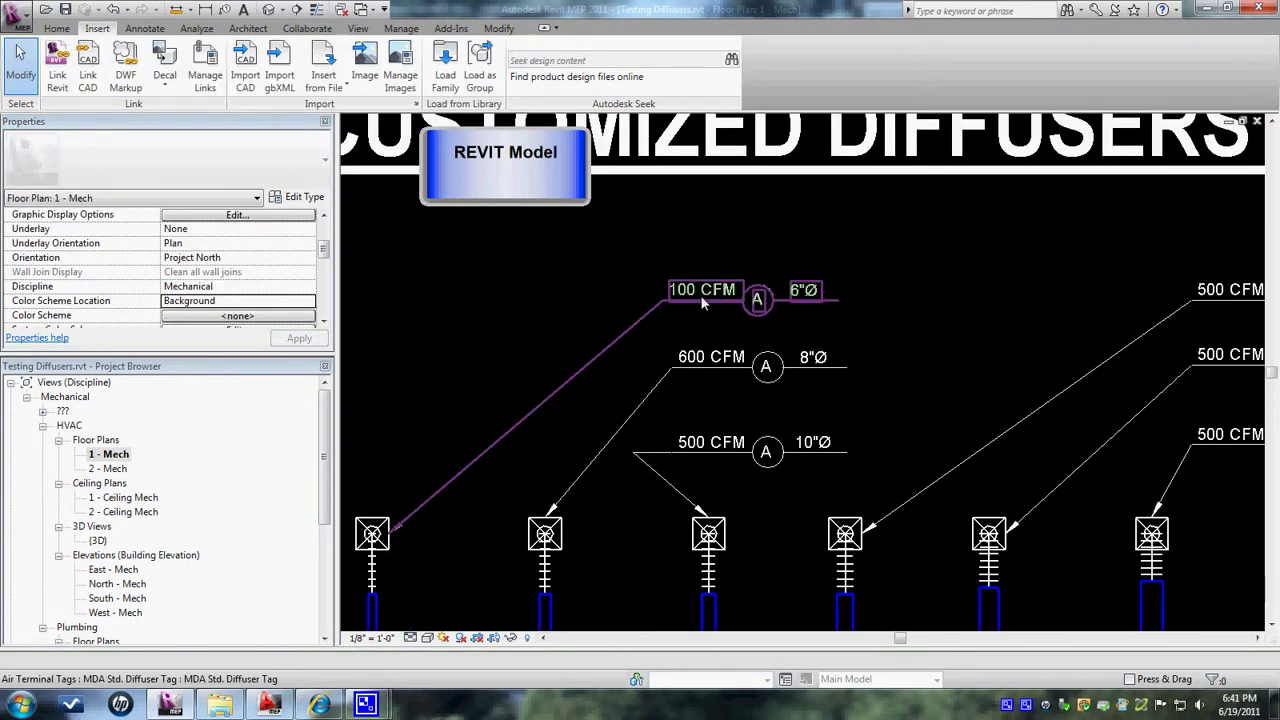
{"action": "double_click", "coordinate": [692, 291]}
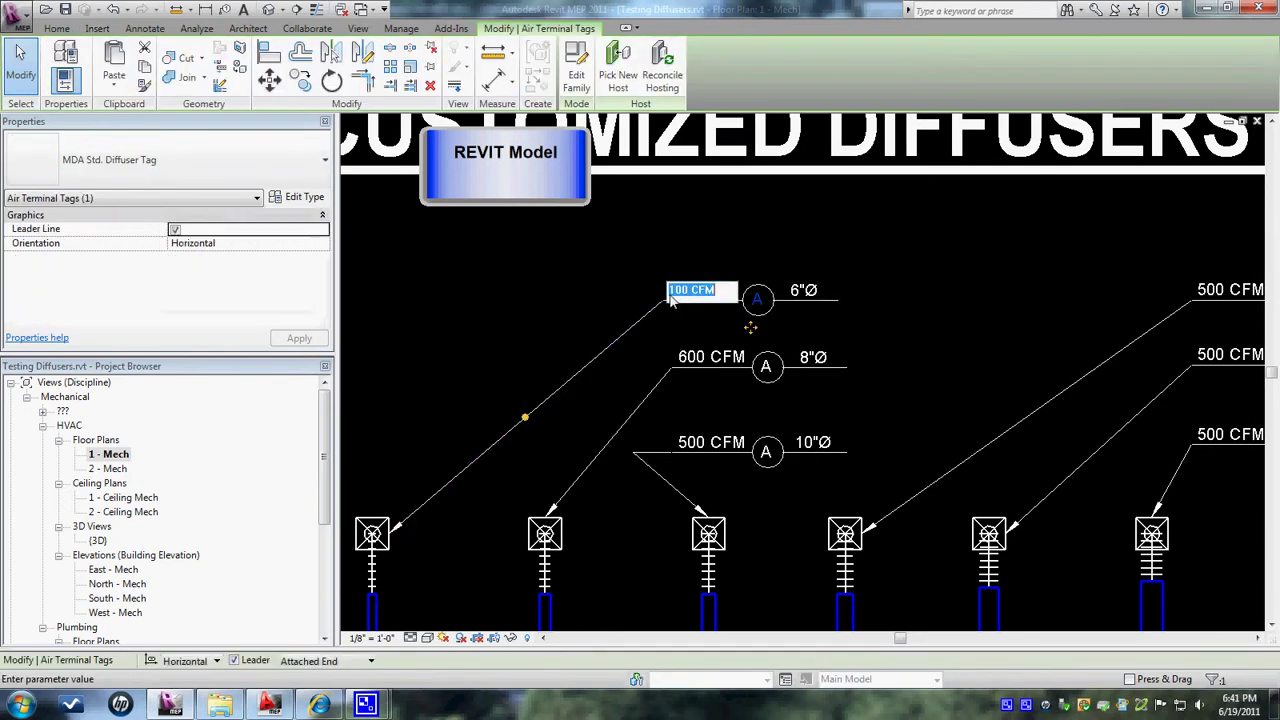
{"action": "left_click_drag", "start_coordinate": [682, 292], "coordinate": [658, 300]}
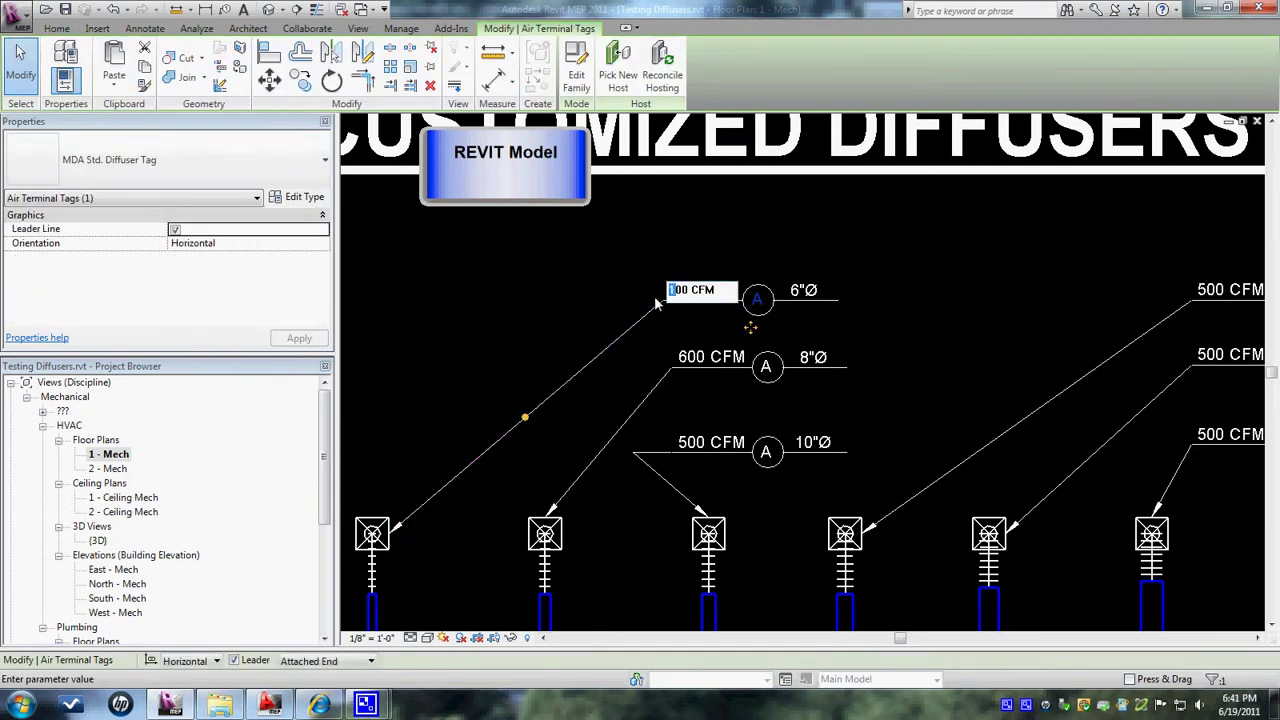
{"action": "type", "text": "5"}
{"action": "key", "text": "Return"}
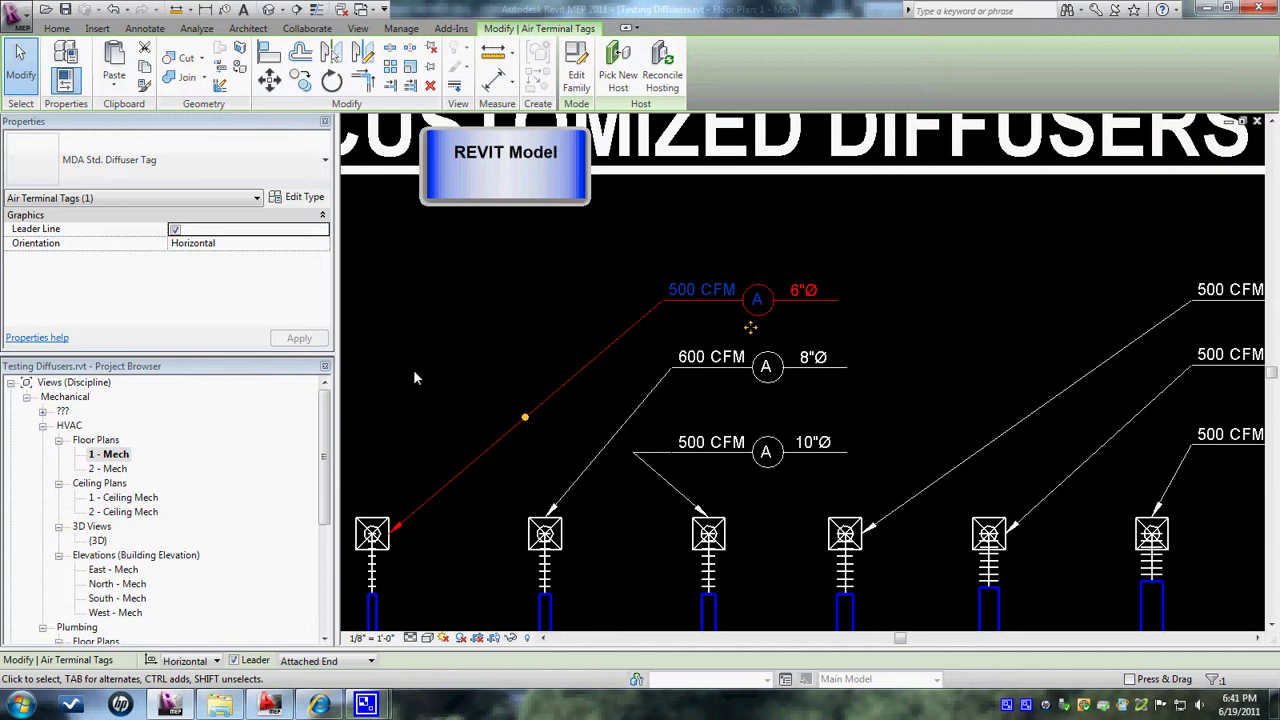
{"action": "left_click", "coordinate": [416, 377]}
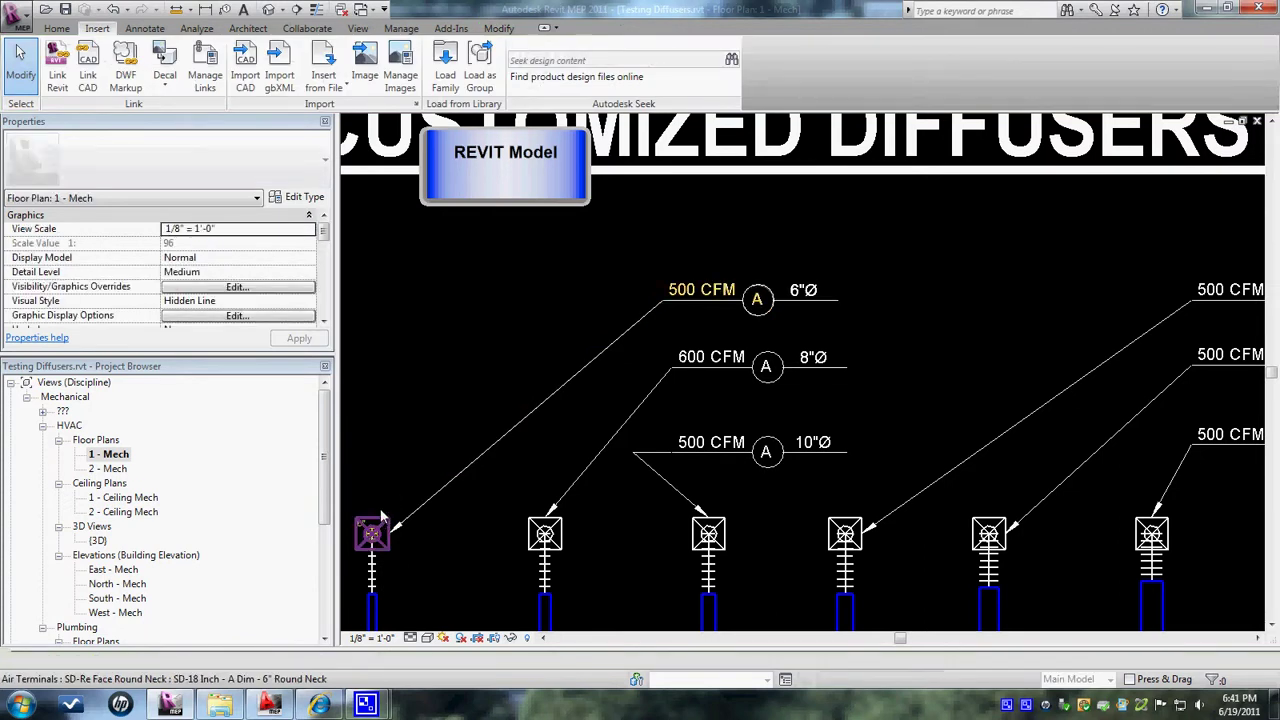
{"action": "left_click", "coordinate": [381, 515]}
{"action": "left_click_drag", "start_coordinate": [325, 238], "coordinate": [328, 259]}
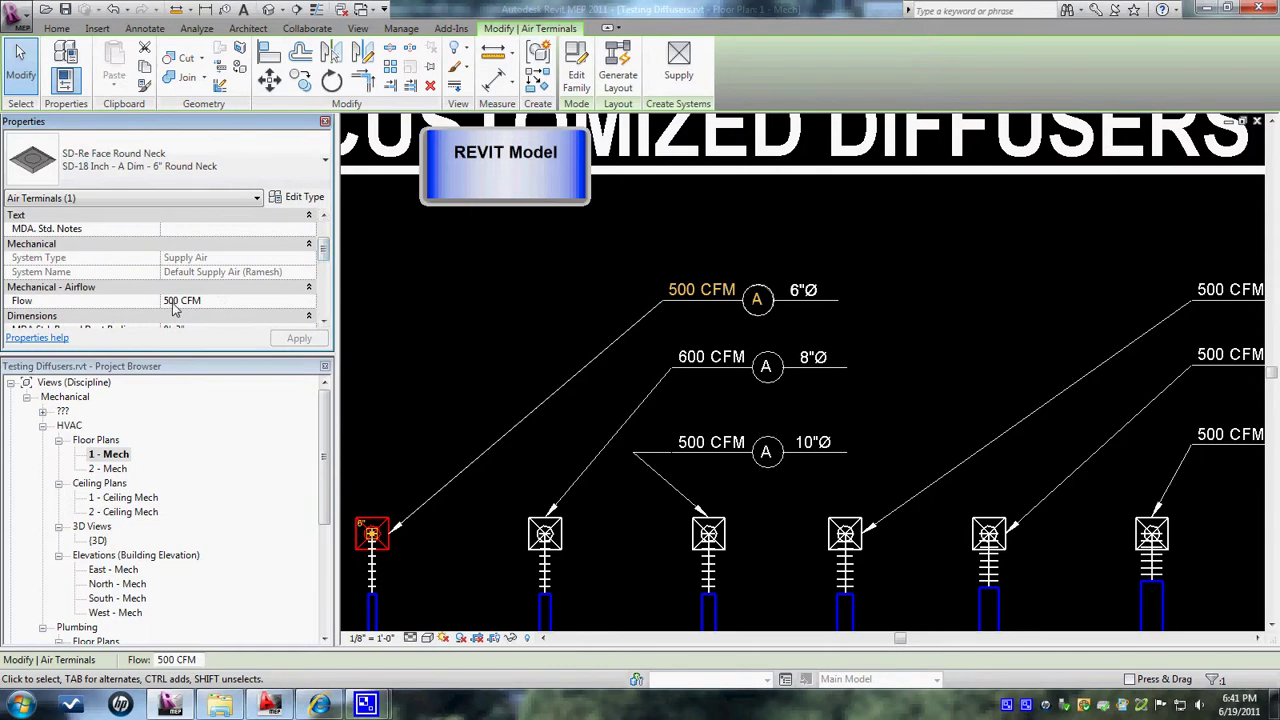
{"action": "left_click", "coordinate": [485, 345]}
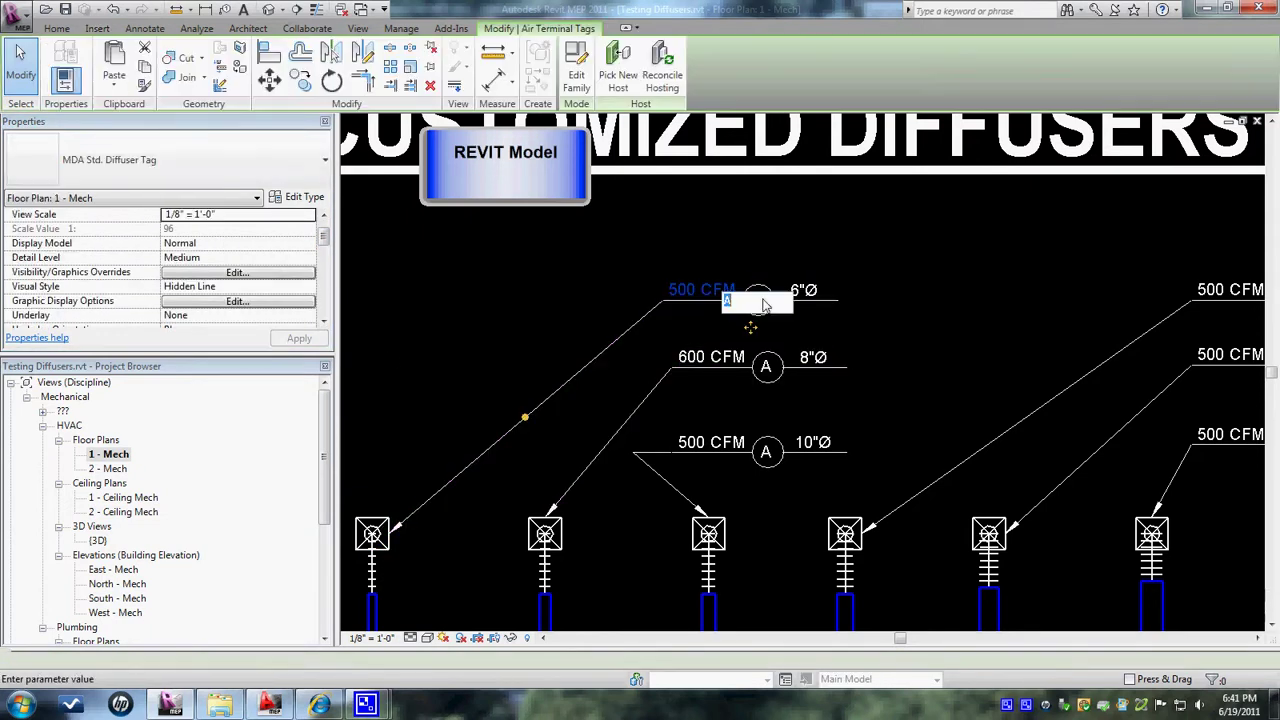
- Enter type letter B in the round diffuser's tag and accept the type parameter warning
{"action": "double_click", "coordinate": [756, 301]}
{"action": "type", "text": "B"}
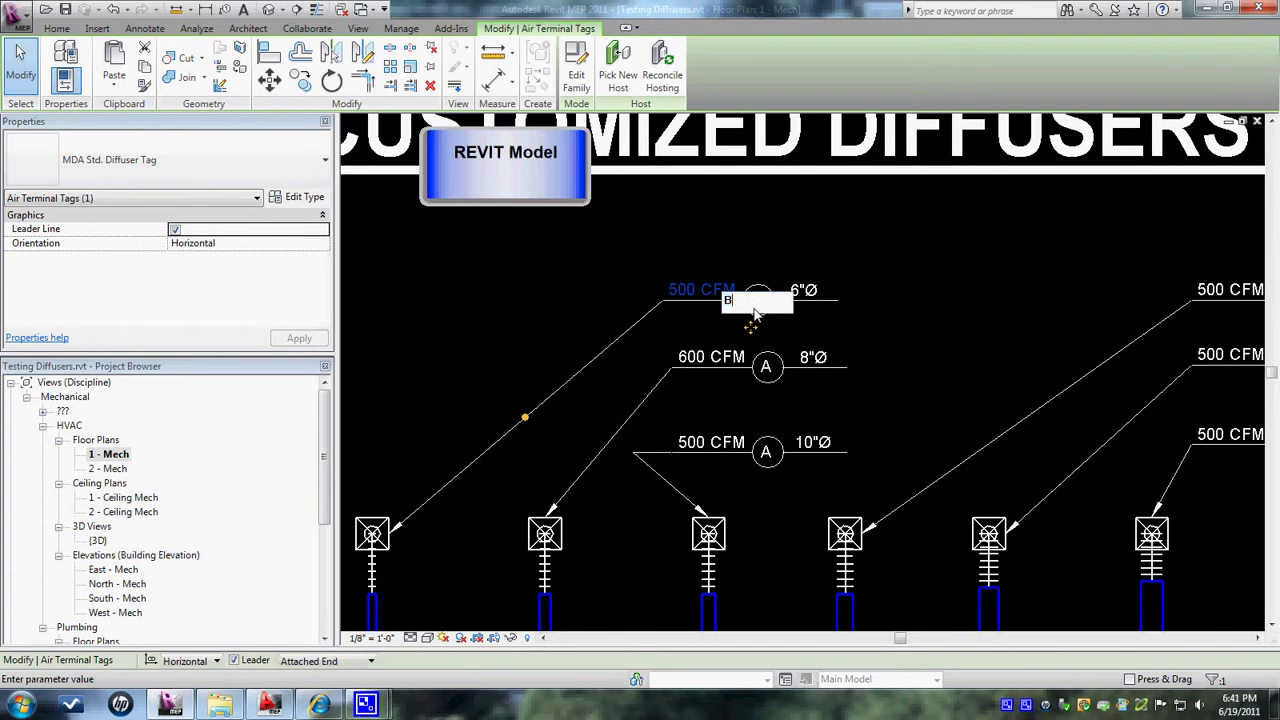
{"action": "key", "text": "Return"}
{"action": "left_click_drag", "start_coordinate": [583, 274], "coordinate": [961, 238]}
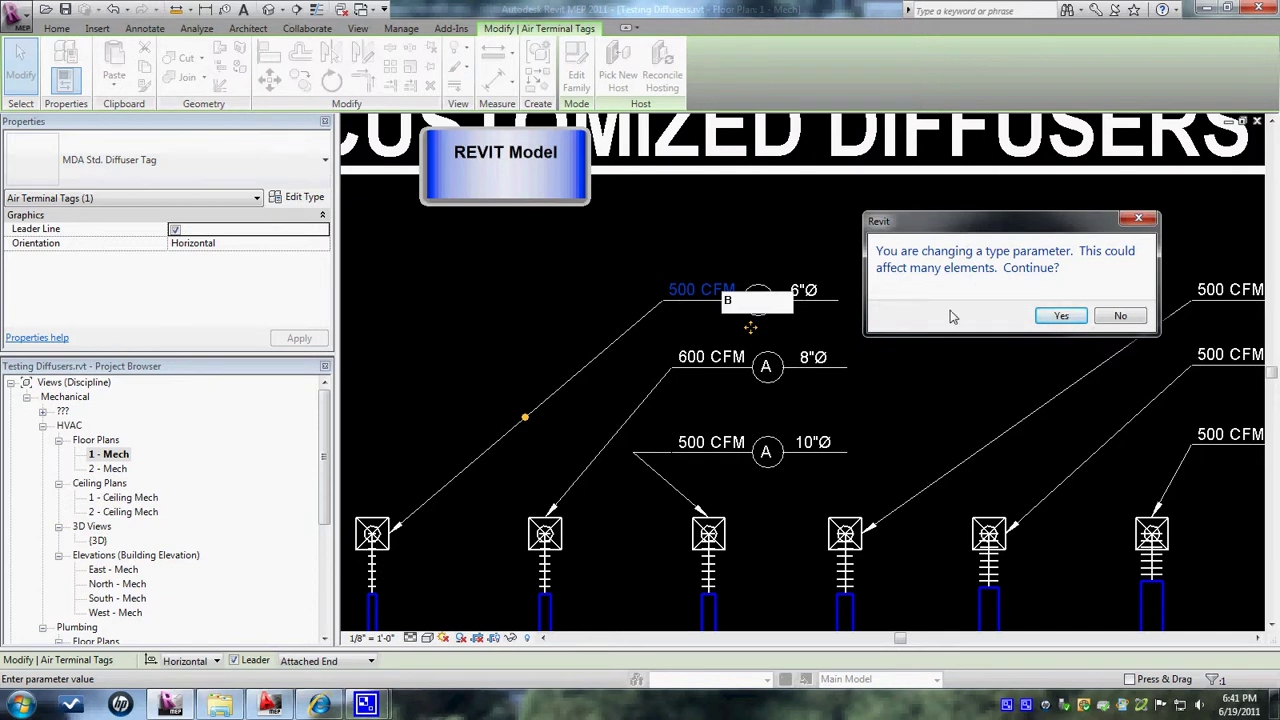
{"action": "left_click", "coordinate": [1061, 316]}
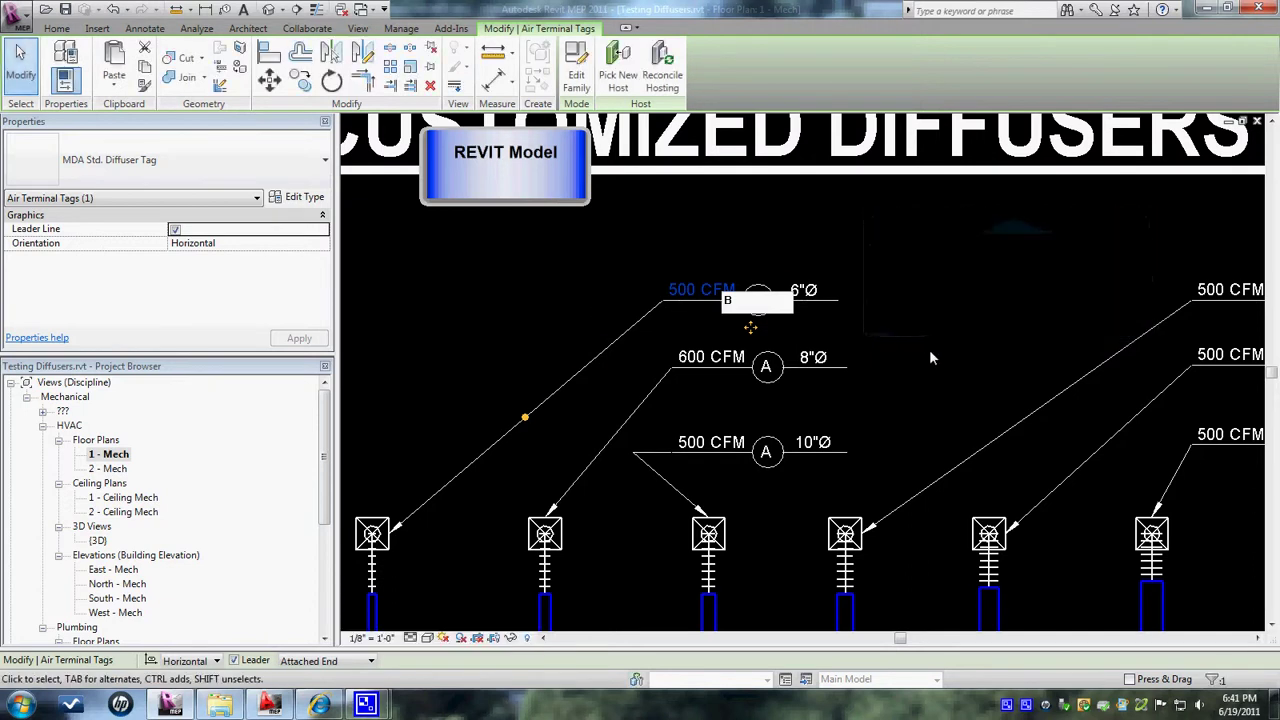
- Change the tag's type letter to C, accepting the type-wide change
{"action": "left_click", "coordinate": [759, 302]}
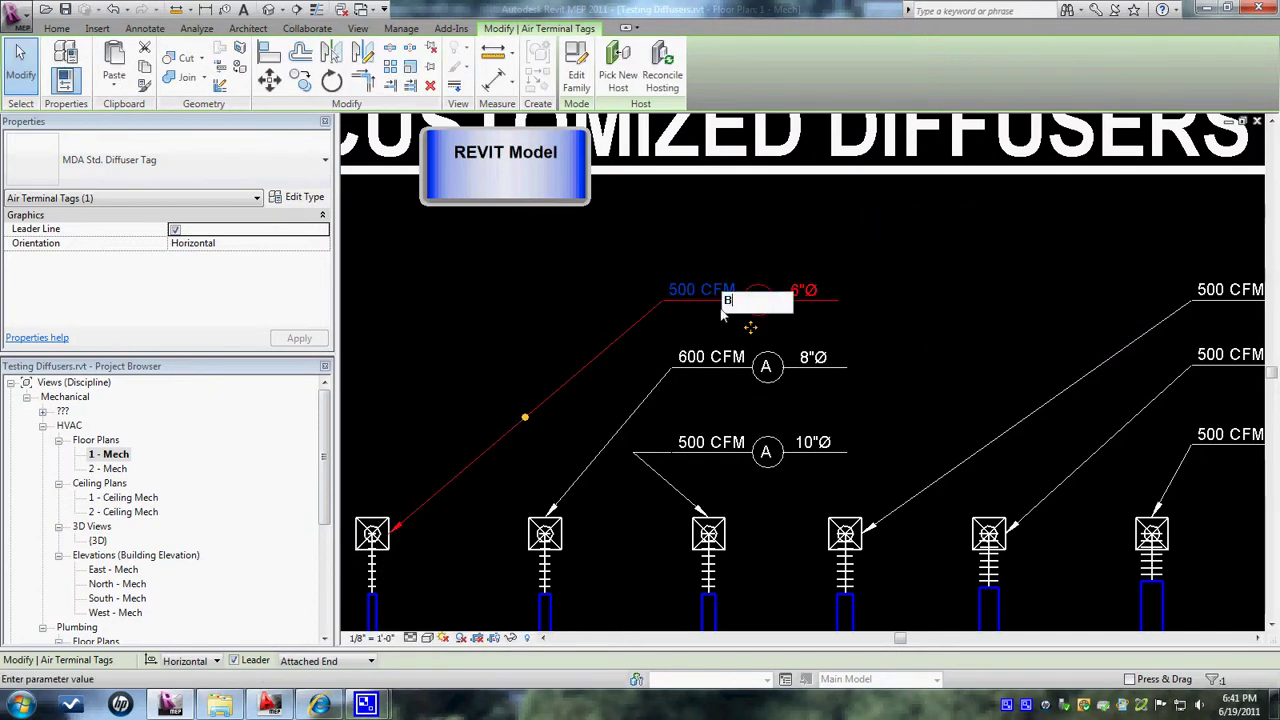
{"action": "type", "text": "C"}
{"action": "key", "text": "Return"}
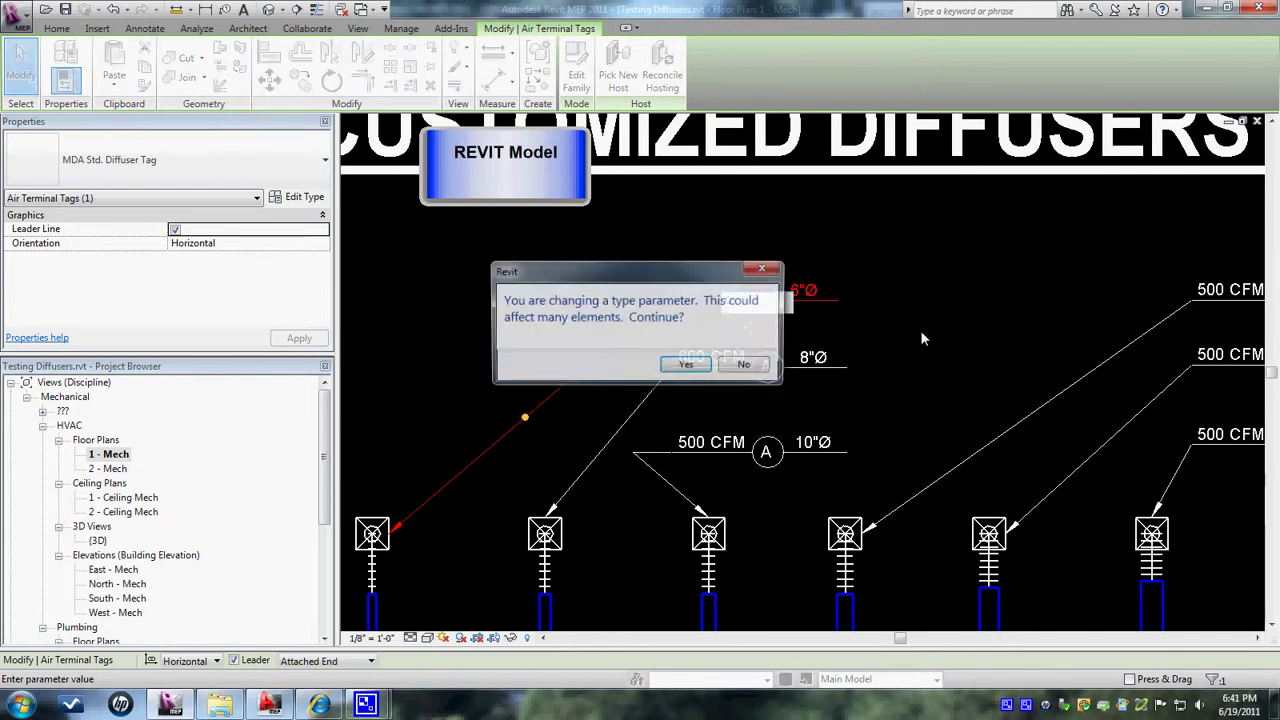
{"action": "left_click", "coordinate": [670, 368]}
{"action": "left_click", "coordinate": [908, 282]}
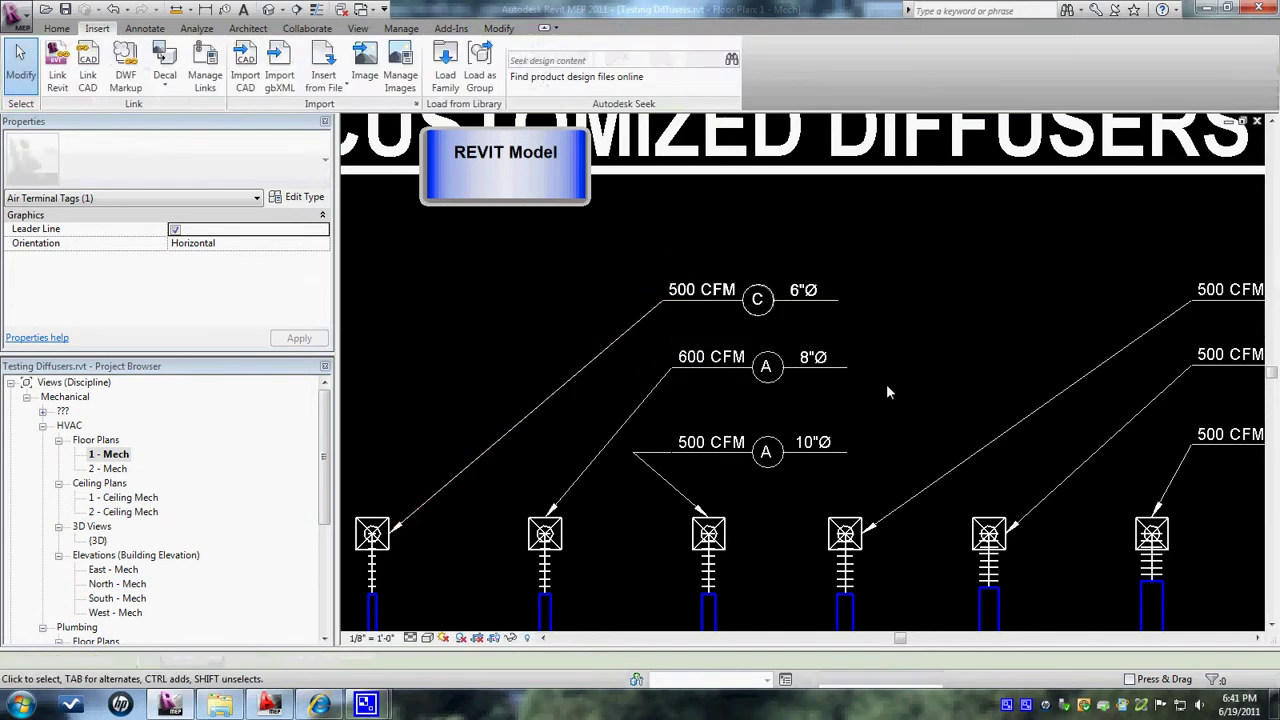
- Set the 6"Ø round diffuser's MDA Std. Type back to A in its type properties
{"action": "left_click", "coordinate": [760, 306]}
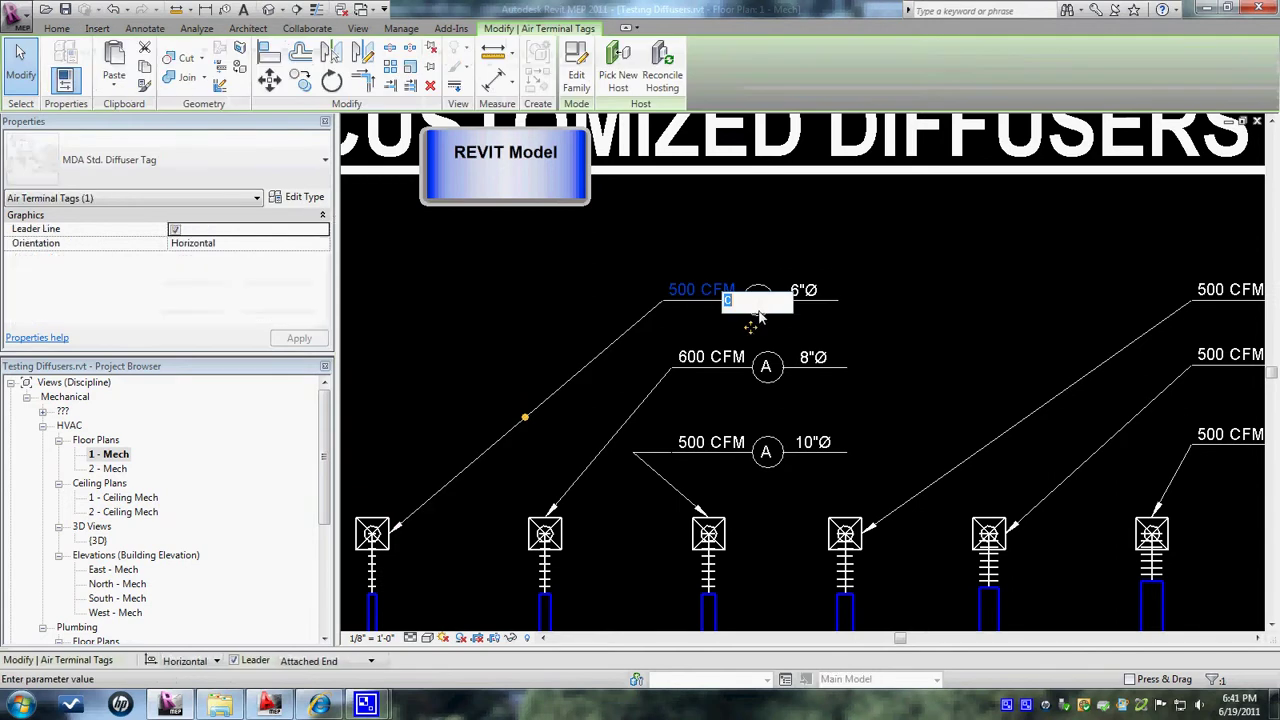
{"action": "key", "text": "Escape"}
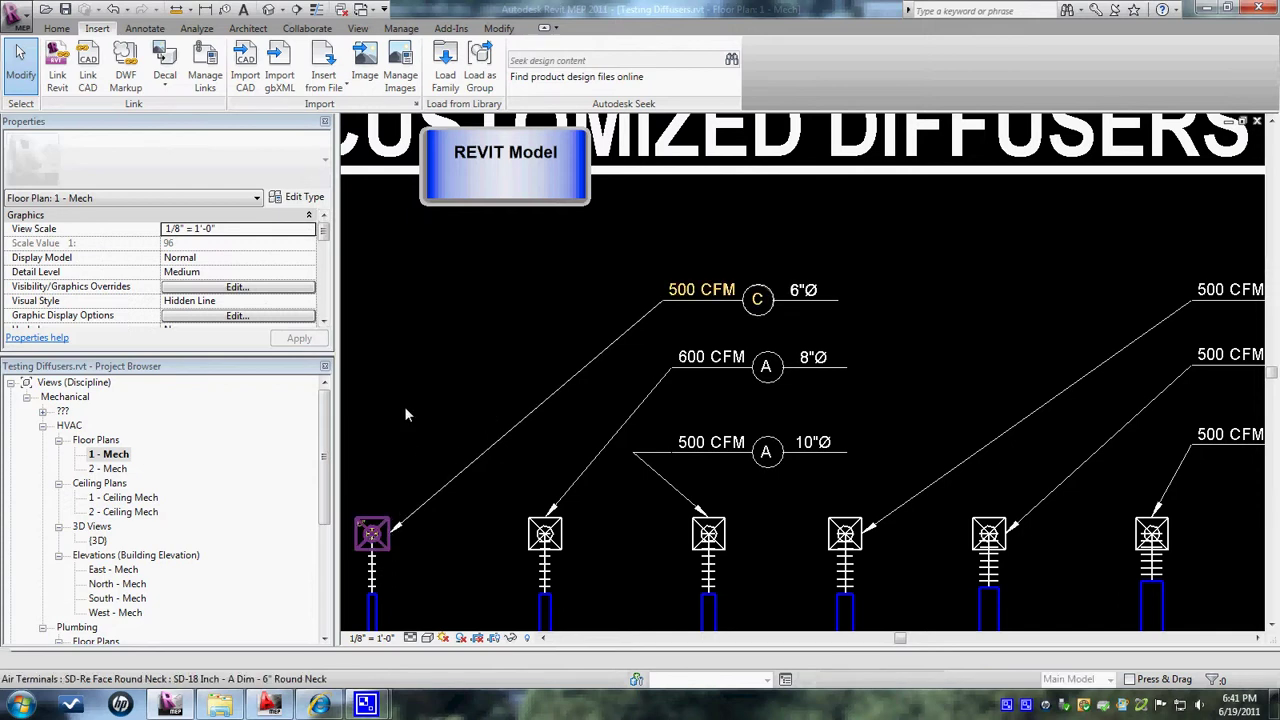
{"action": "left_click", "coordinate": [372, 533]}
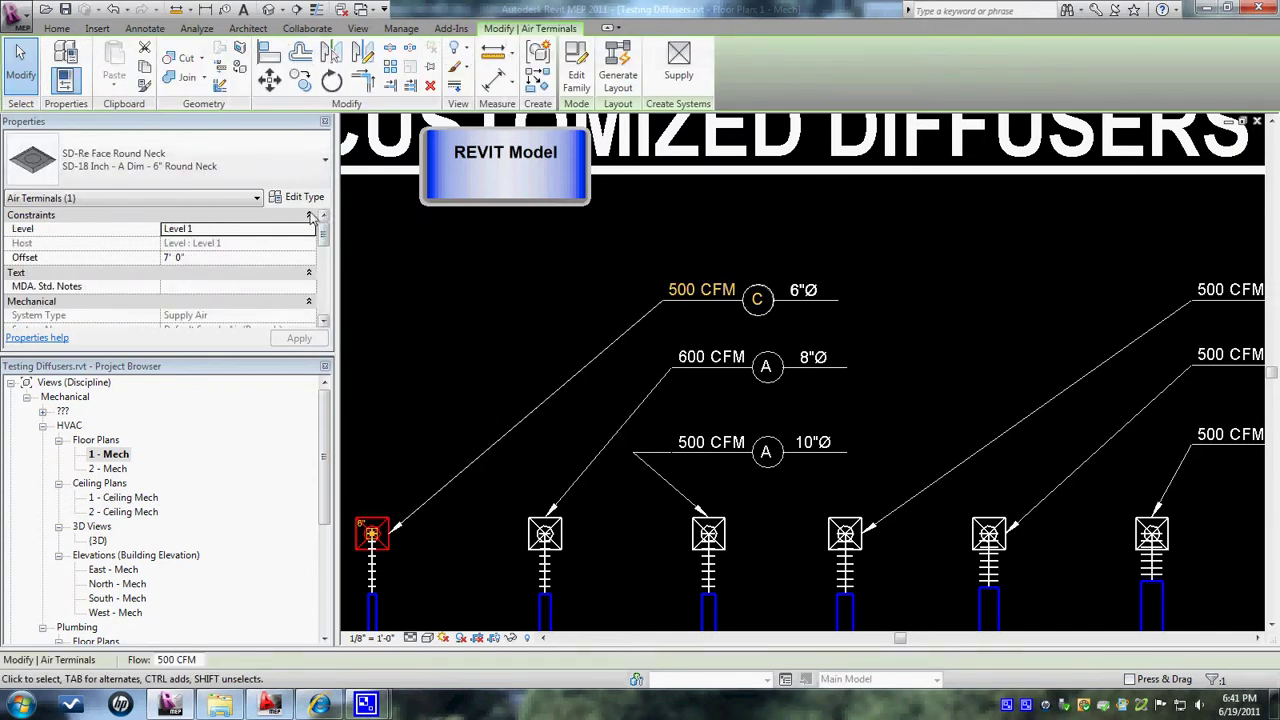
{"action": "left_click", "coordinate": [300, 197]}
{"action": "left_click", "coordinate": [259, 211]}
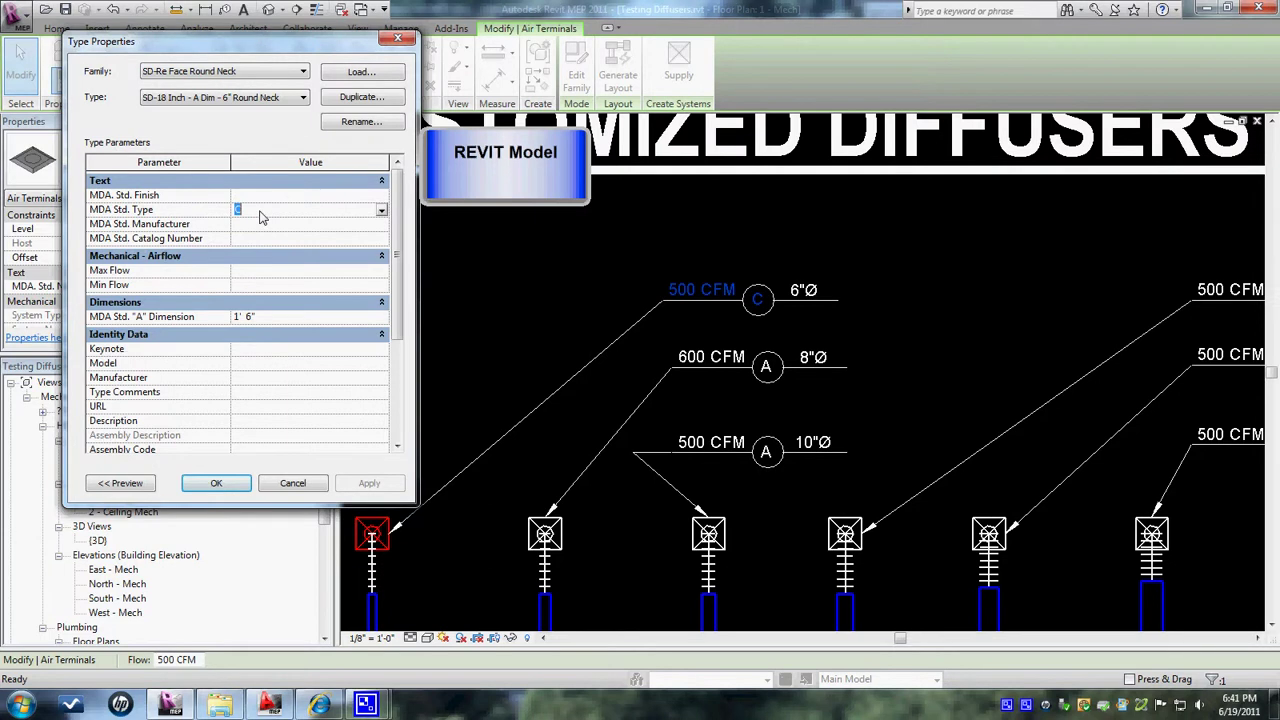
{"action": "left_click", "coordinate": [255, 213]}
{"action": "type", "text": "A"}
{"action": "left_click", "coordinate": [238, 487]}
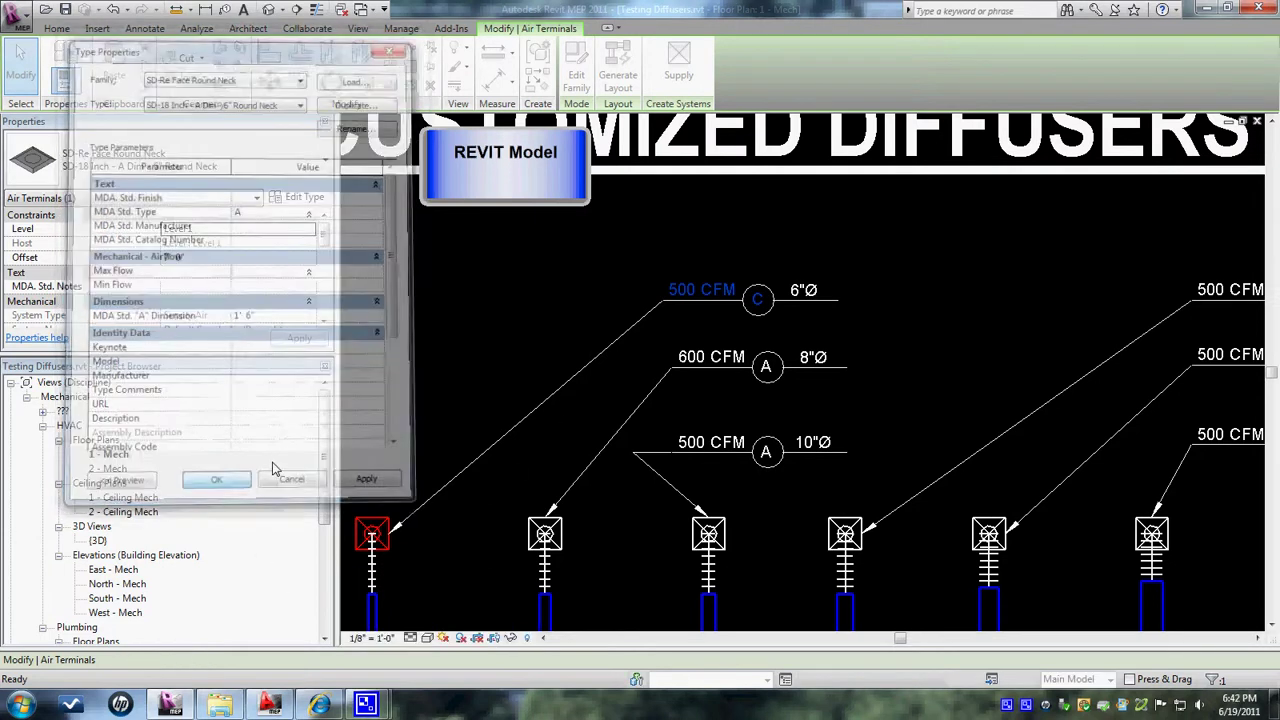
{"action": "left_click", "coordinate": [633, 360]}
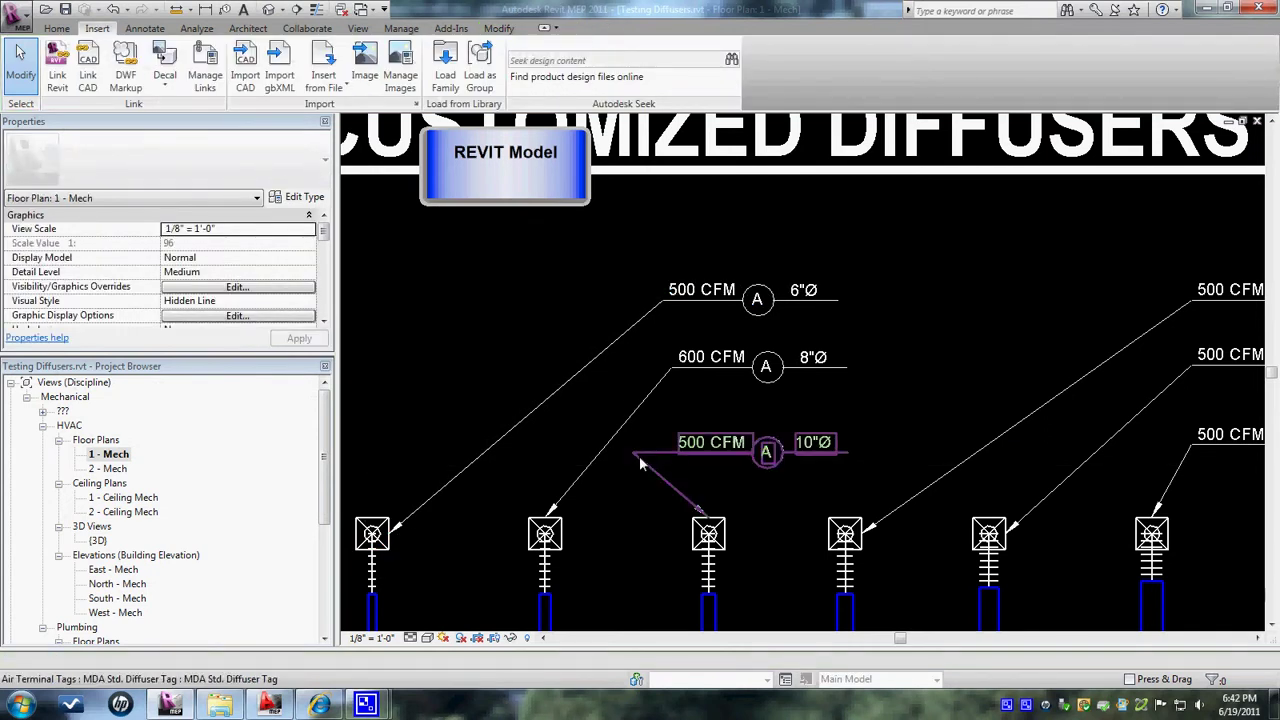
- Zoom out and pan down to show the square-neck diffuser row below the round diffusers
{"action": "scroll", "coordinate": [650, 514], "scroll_direction": "down", "scroll_amount": 1}
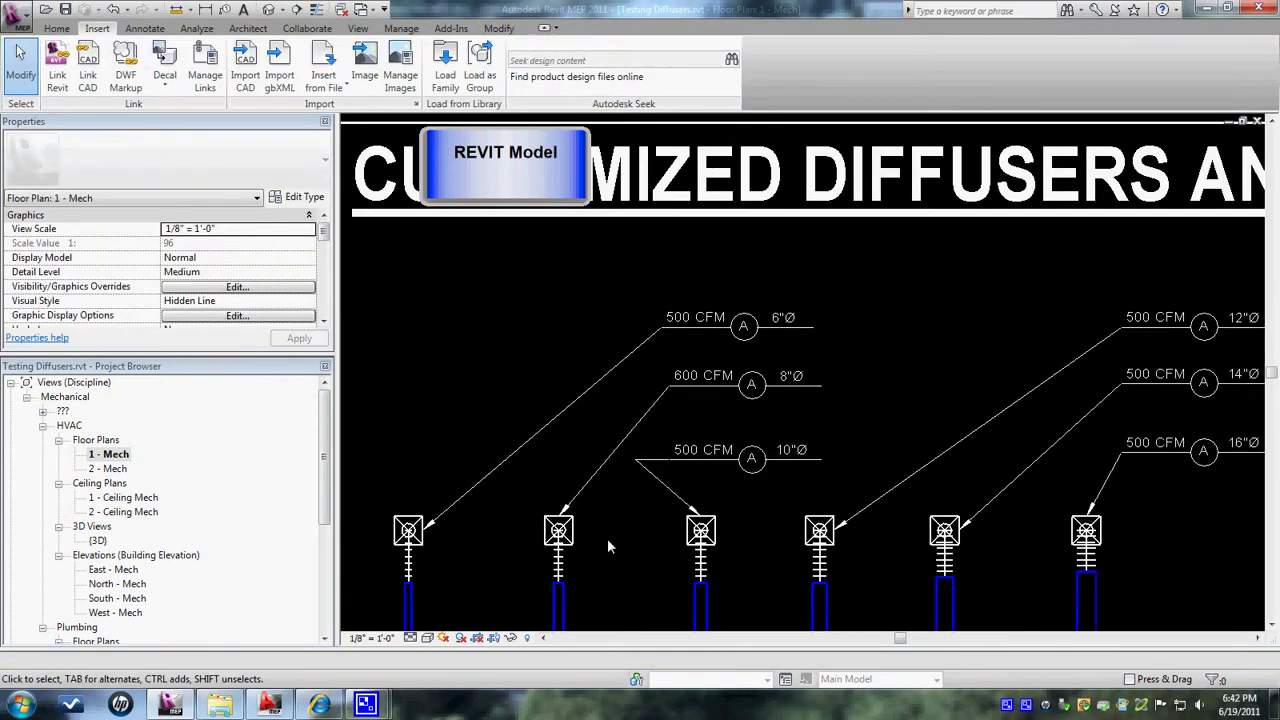
{"action": "scroll", "coordinate": [607, 538], "scroll_direction": "down", "scroll_amount": 1}
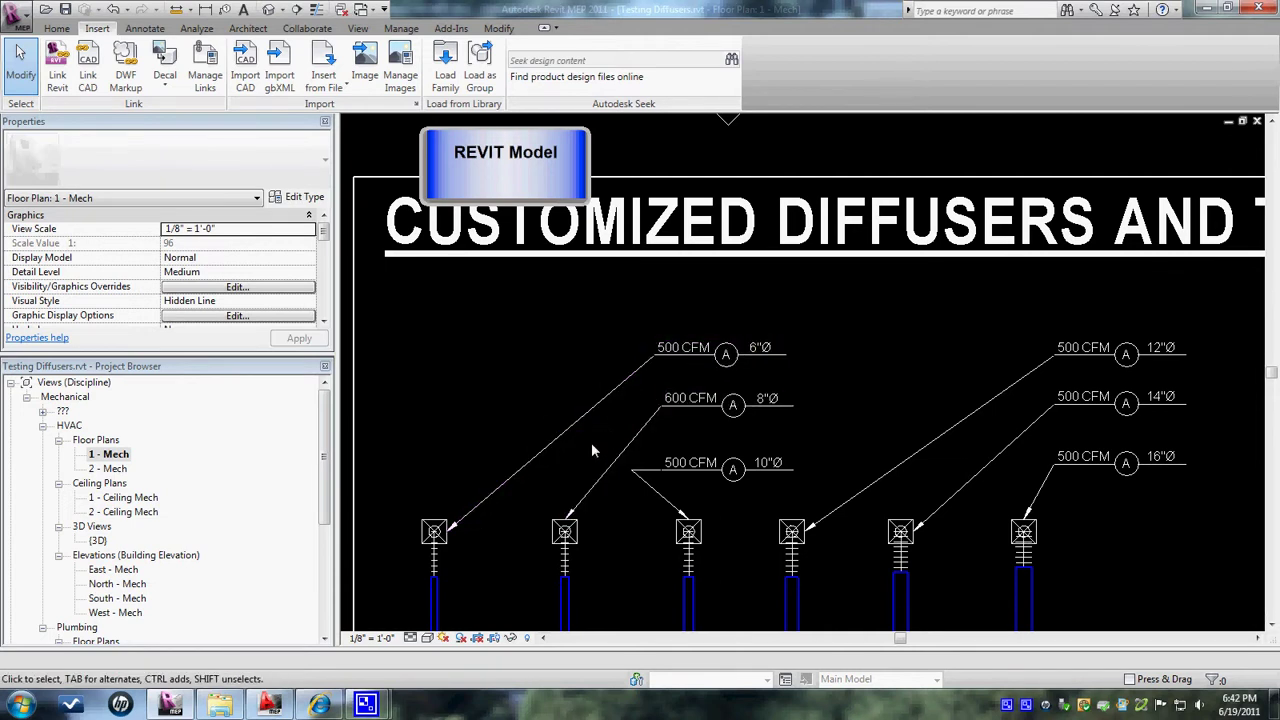
{"action": "middle_click_drag", "start_coordinate": [593, 450], "coordinate": [600, 343]}
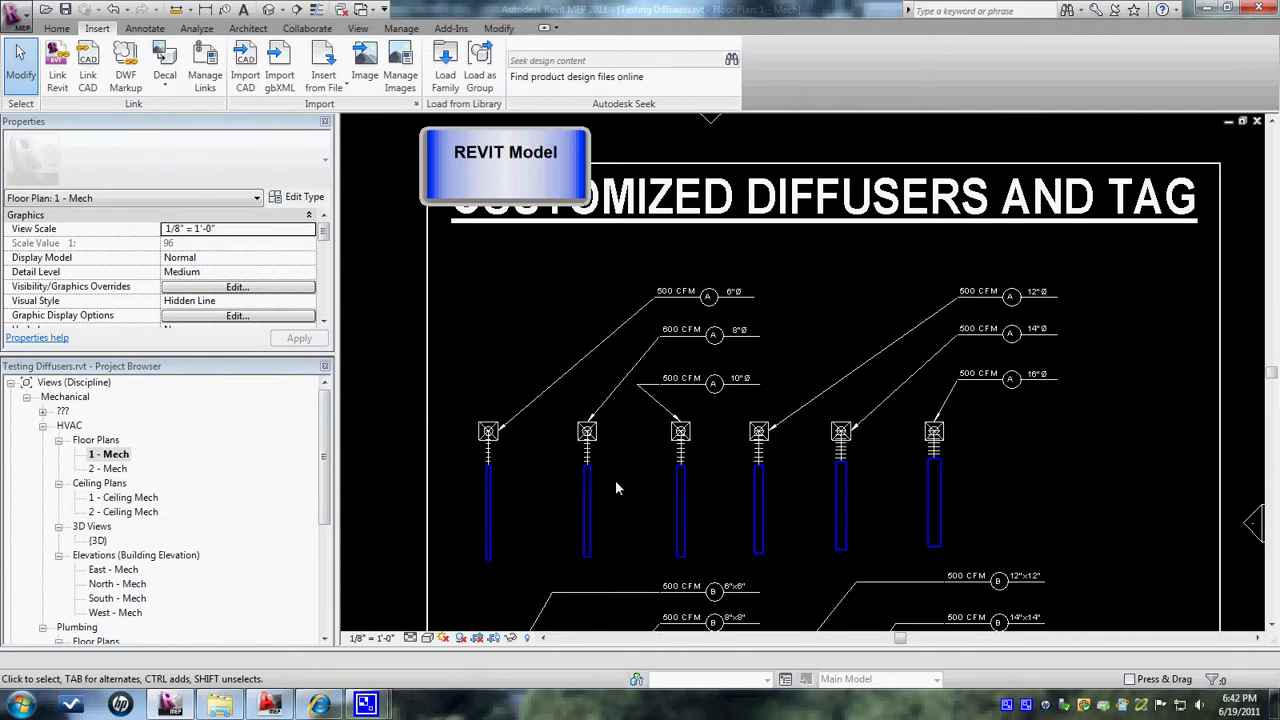
- Zoom in on the square-neck diffusers and inspect the 6"x6" tag label without changing it
{"action": "middle_click_drag", "start_coordinate": [615, 480], "coordinate": [639, 314]}
{"action": "middle_click_drag", "start_coordinate": [621, 486], "coordinate": [619, 438]}
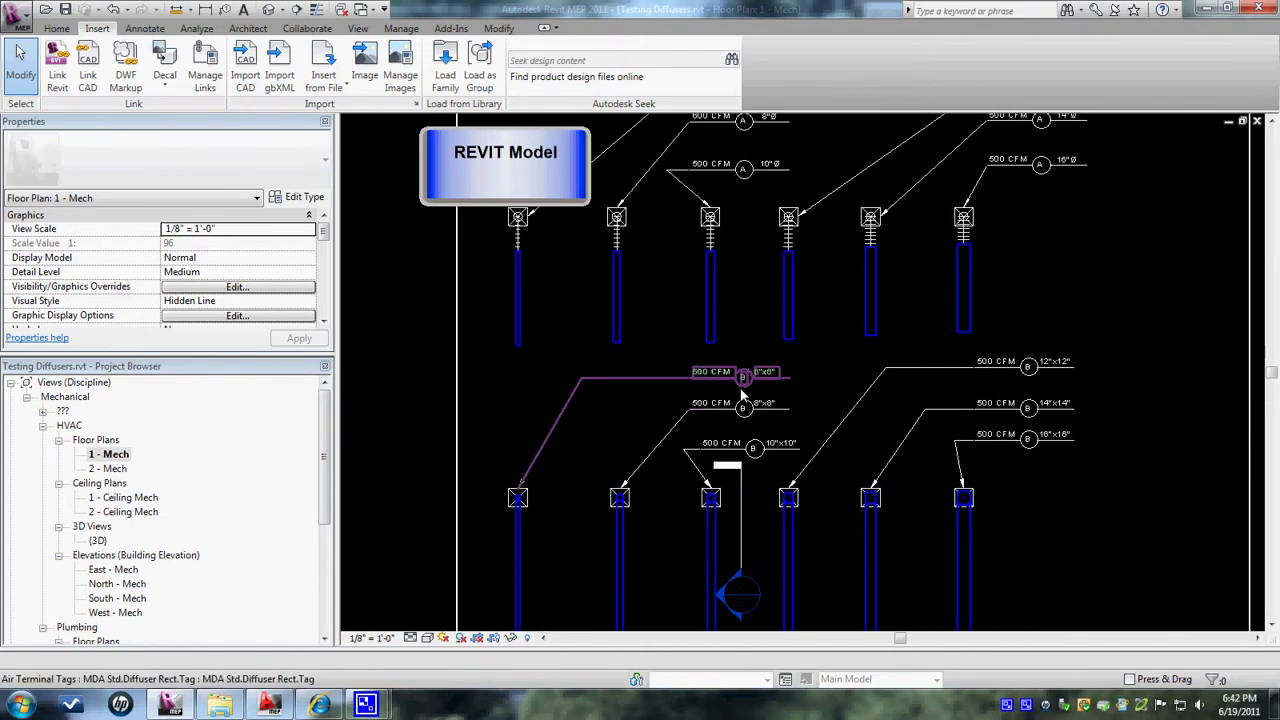
{"action": "scroll", "coordinate": [790, 390], "scroll_direction": "up", "scroll_amount": 2}
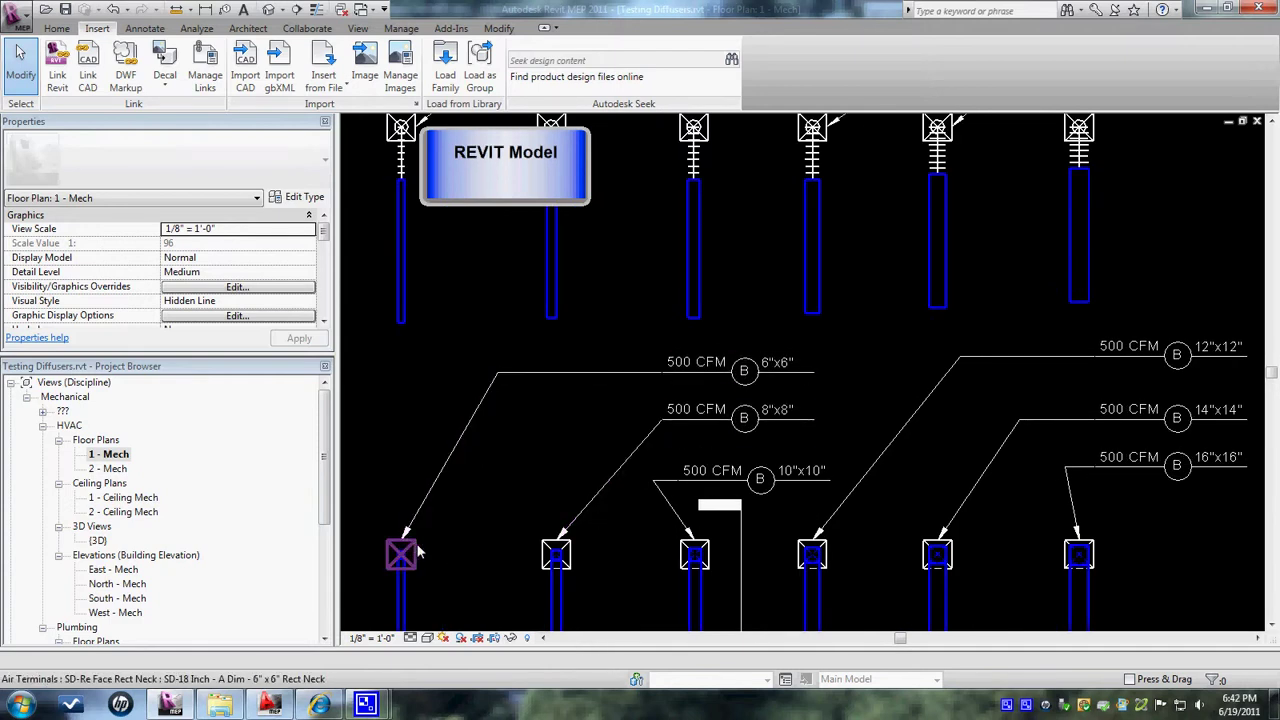
{"action": "double_click", "coordinate": [744, 371]}
{"action": "left_click", "coordinate": [815, 372]}
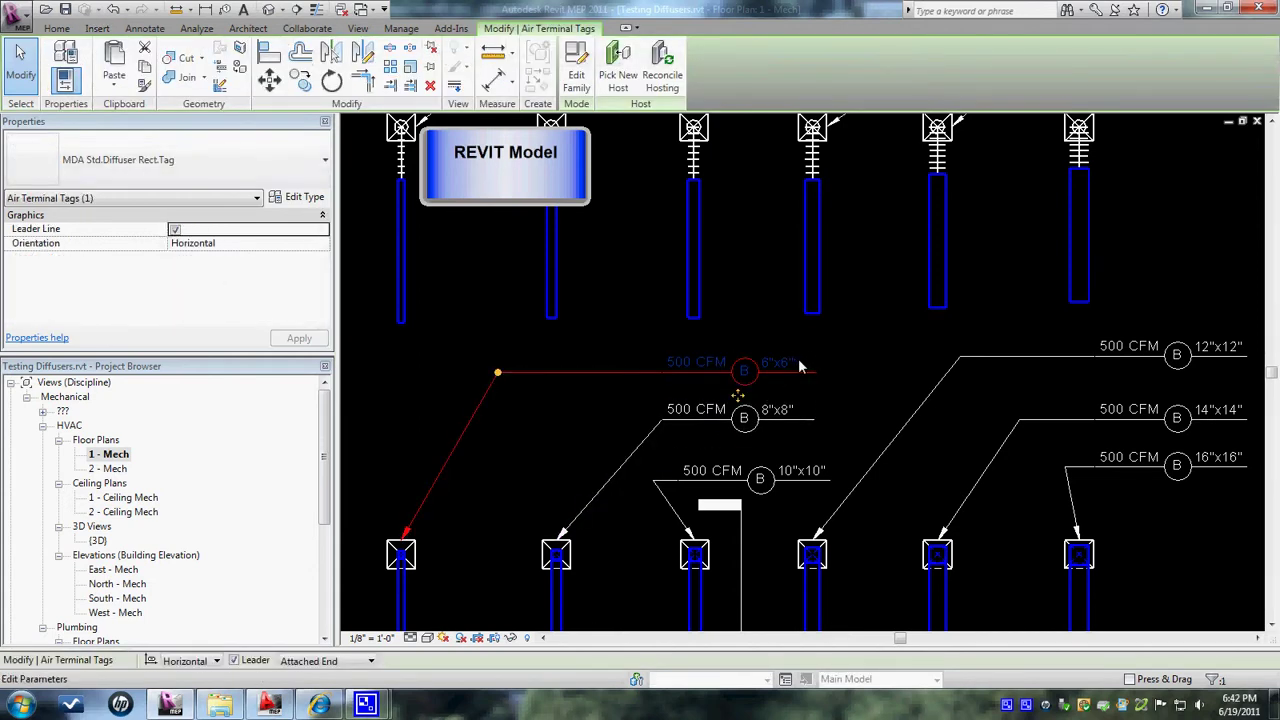
{"action": "scroll", "coordinate": [838, 388], "scroll_direction": "up", "scroll_amount": 1}
{"action": "scroll", "coordinate": [838, 388], "scroll_direction": "up", "scroll_amount": 1}
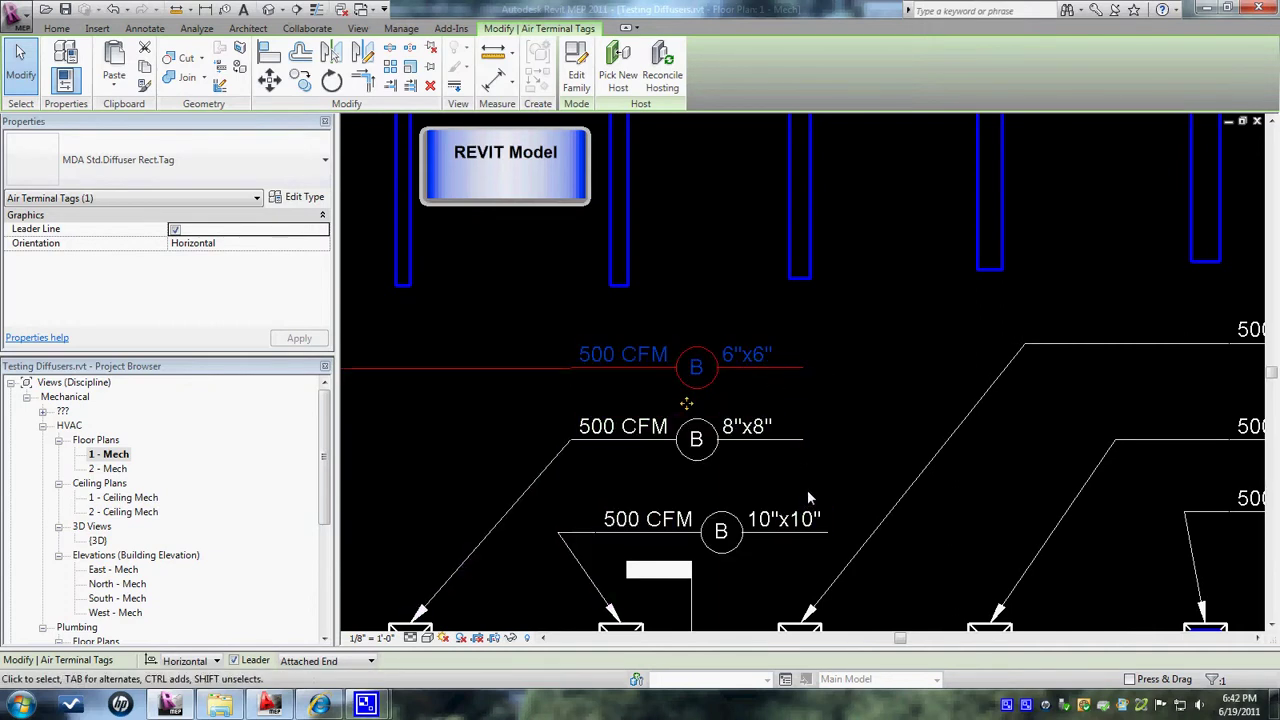
{"action": "scroll", "coordinate": [807, 489], "scroll_direction": "down", "scroll_amount": 1}
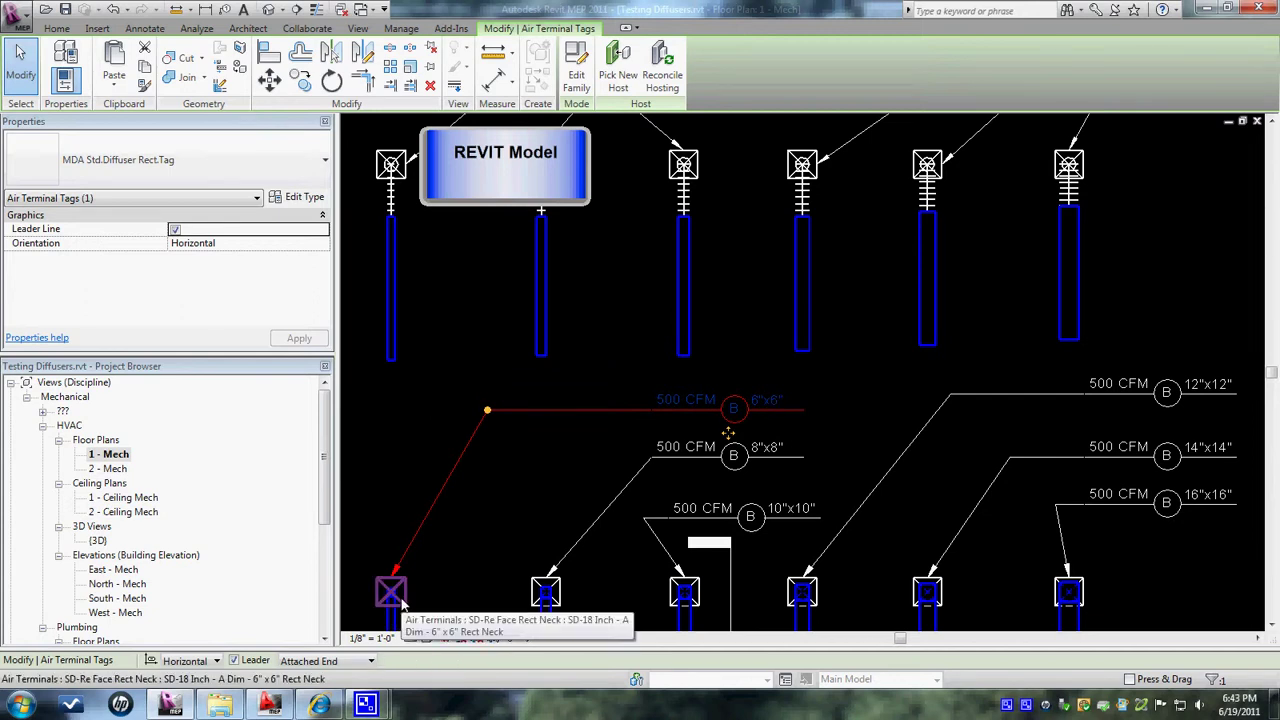
- Set the first square-neck diffuser's MDA Std. Neck Size width and height to 8" in its type properties
{"action": "left_click", "coordinate": [502, 526]}
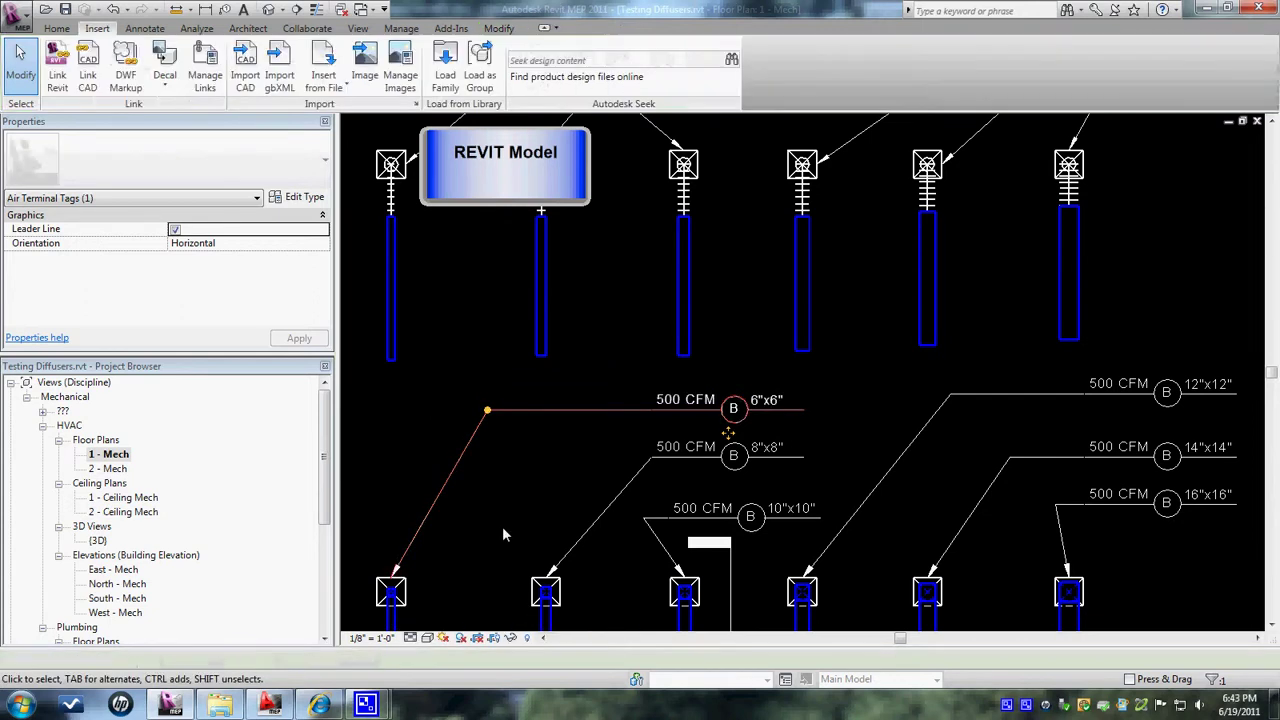
{"action": "left_click", "coordinate": [392, 590]}
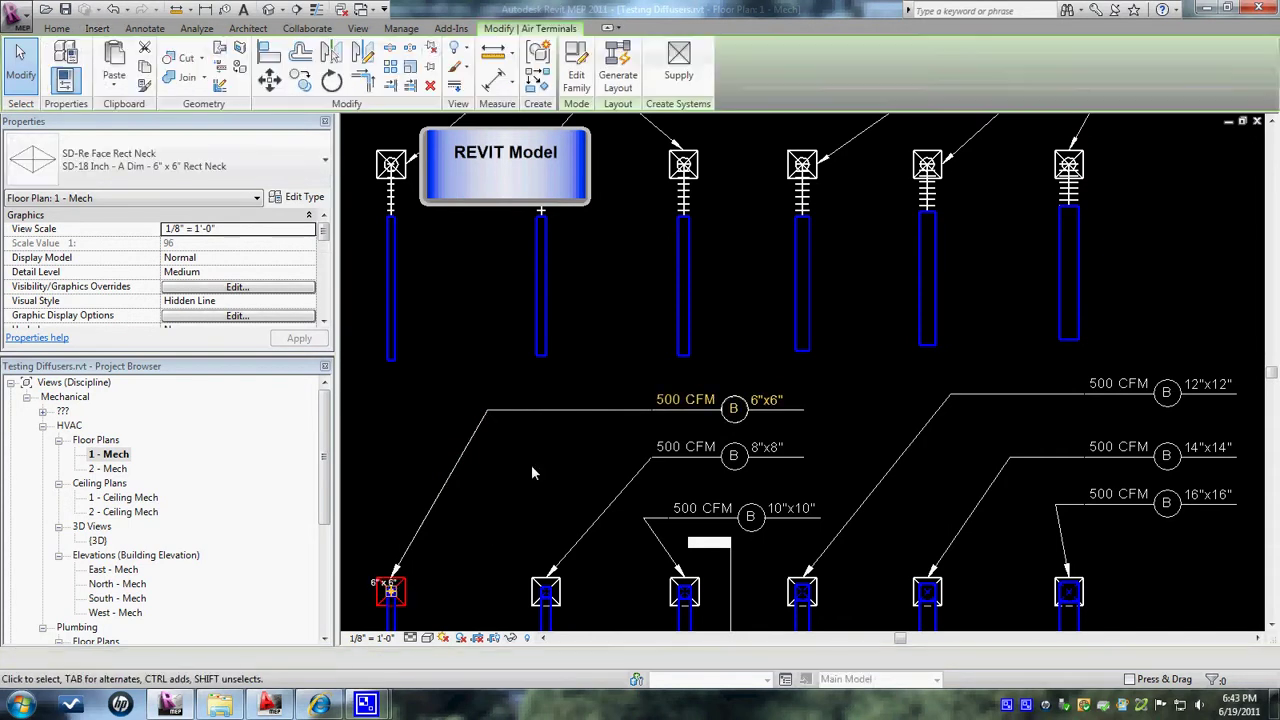
{"action": "left_click", "coordinate": [300, 197]}
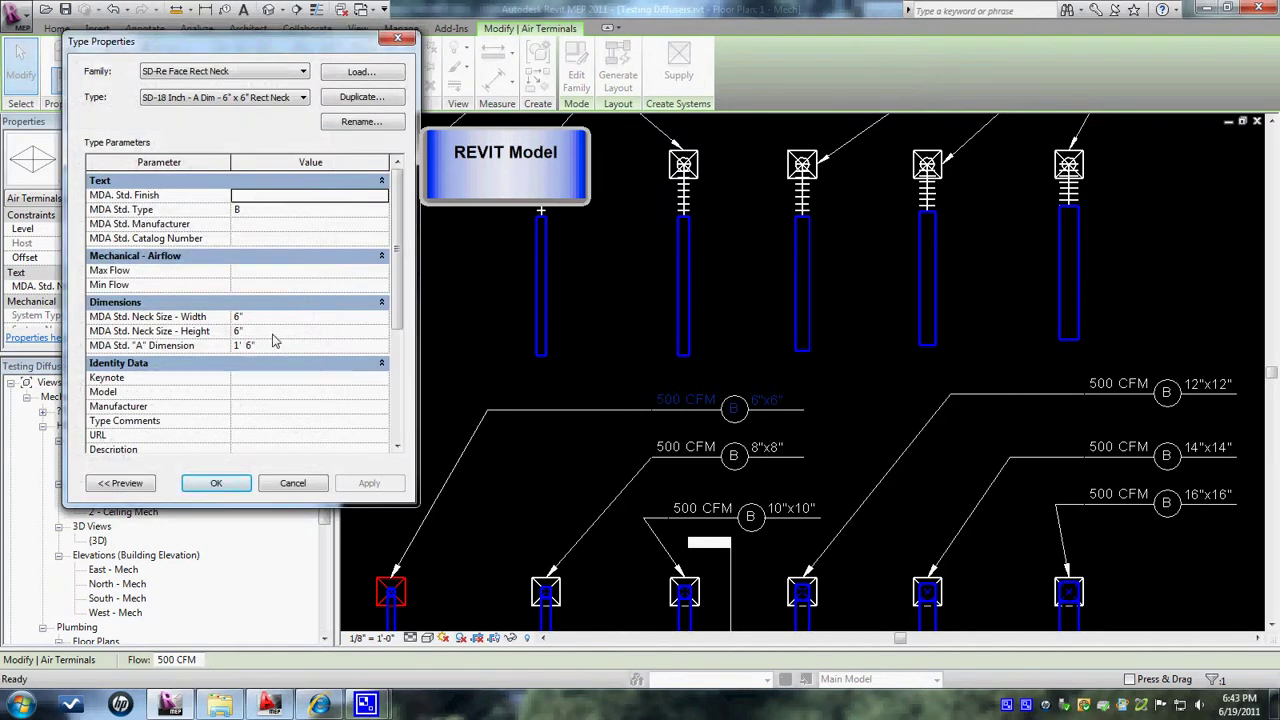
{"action": "left_click", "coordinate": [265, 346]}
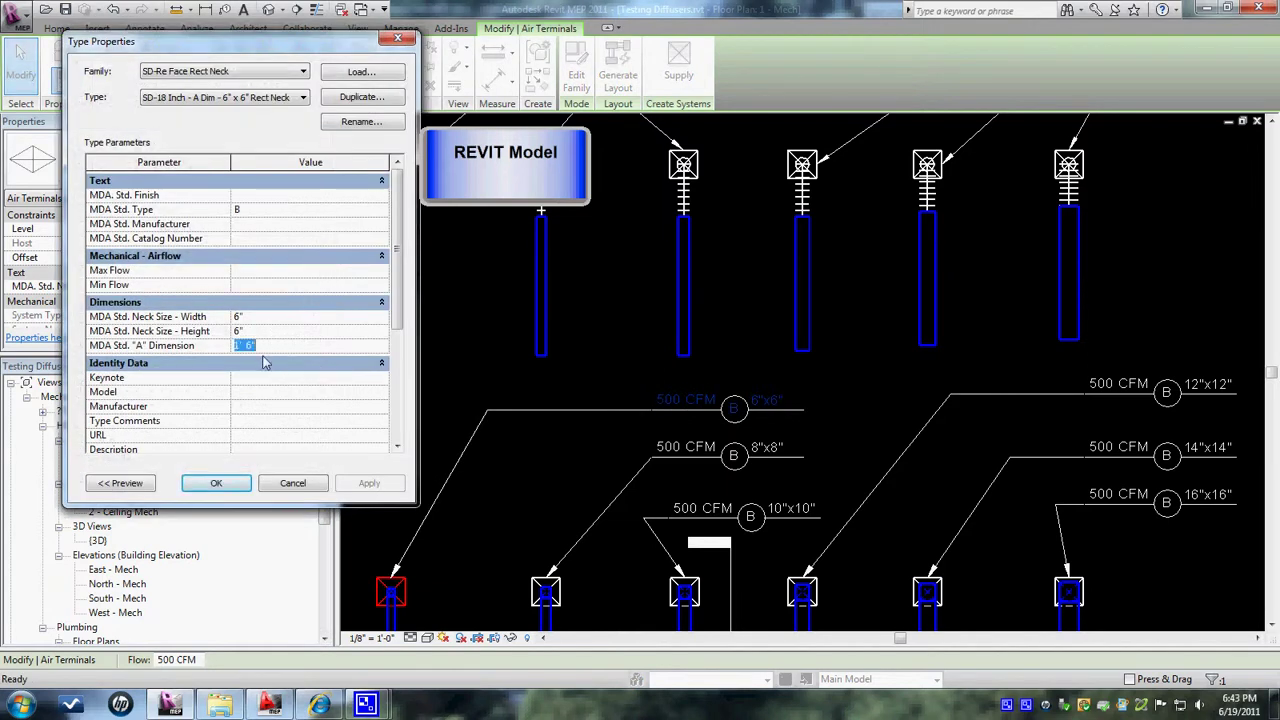
{"action": "double_click", "coordinate": [251, 318]}
{"action": "type", "text": "8"}
{"action": "key", "text": "Return"}
{"action": "type", "text": "8"}
{"action": "key", "text": "Return"}
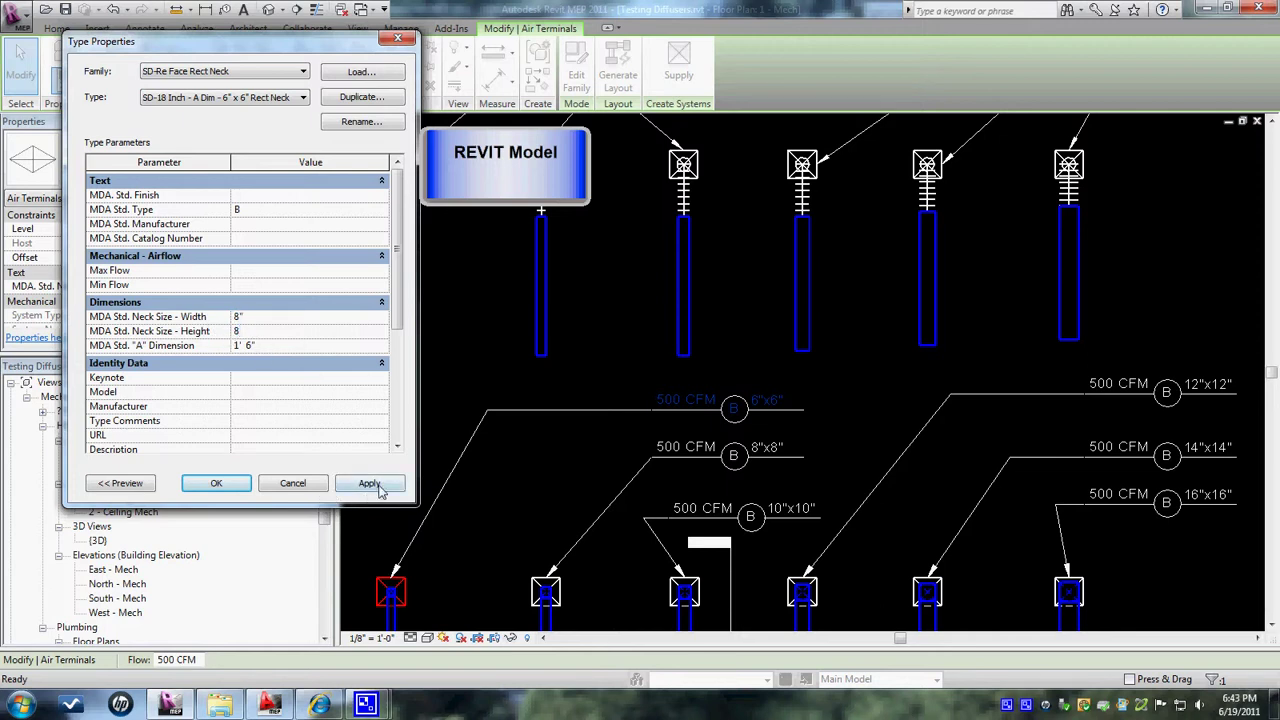
{"action": "left_click", "coordinate": [217, 484]}
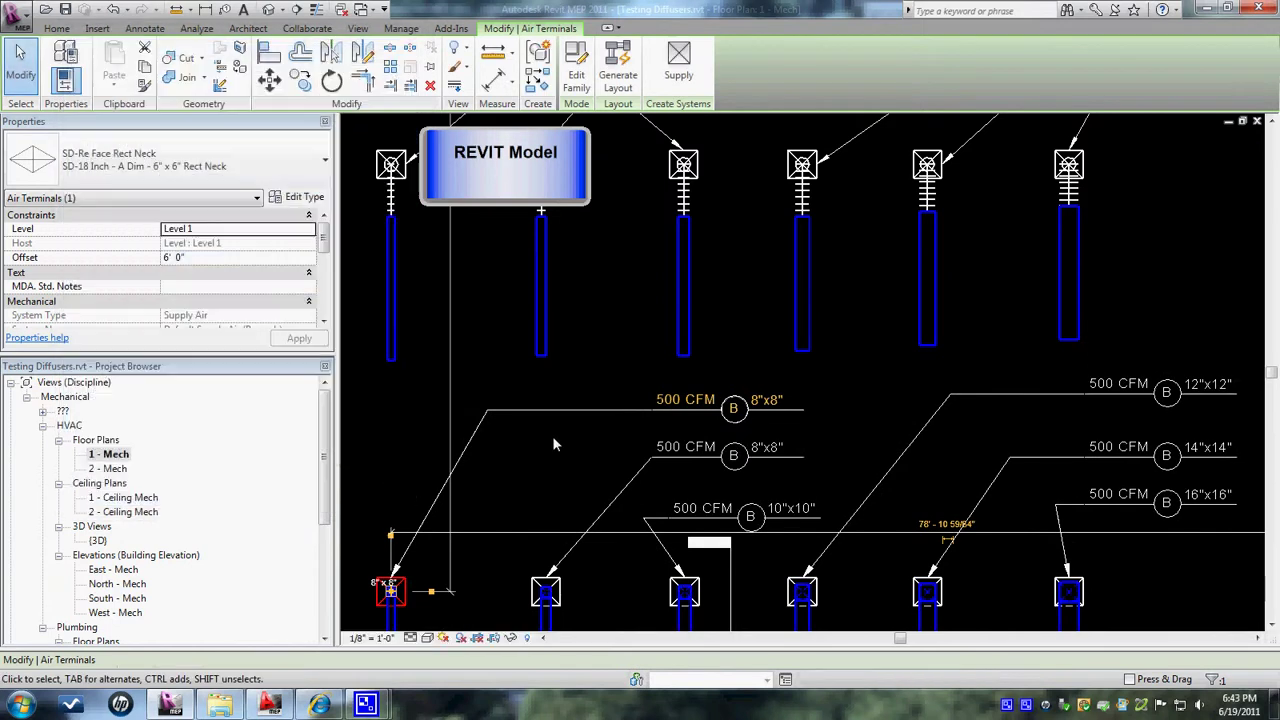
{"action": "left_click", "coordinate": [553, 436]}
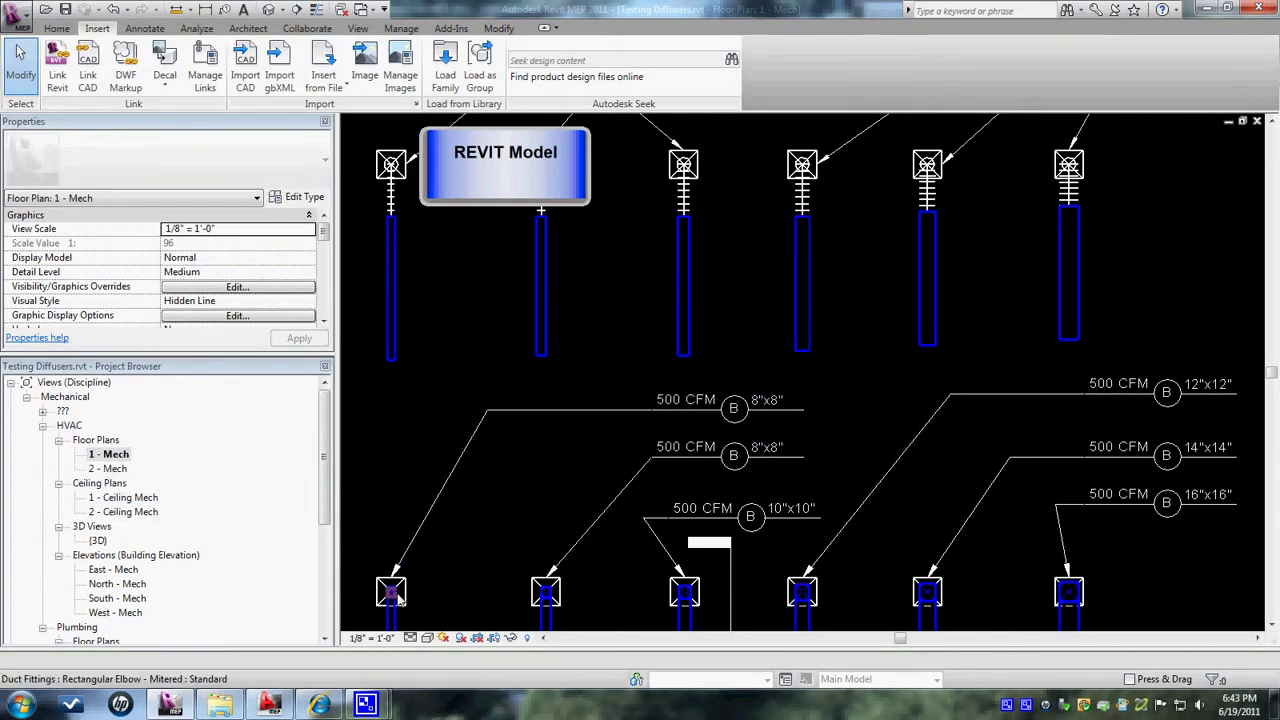
- Change both neck size values on the 8"x8" tag to 6, accepting the type-wide change
{"action": "left_click", "coordinate": [768, 402]}
{"action": "left_click", "coordinate": [768, 402]}
{"action": "left_click", "coordinate": [994, 192]}
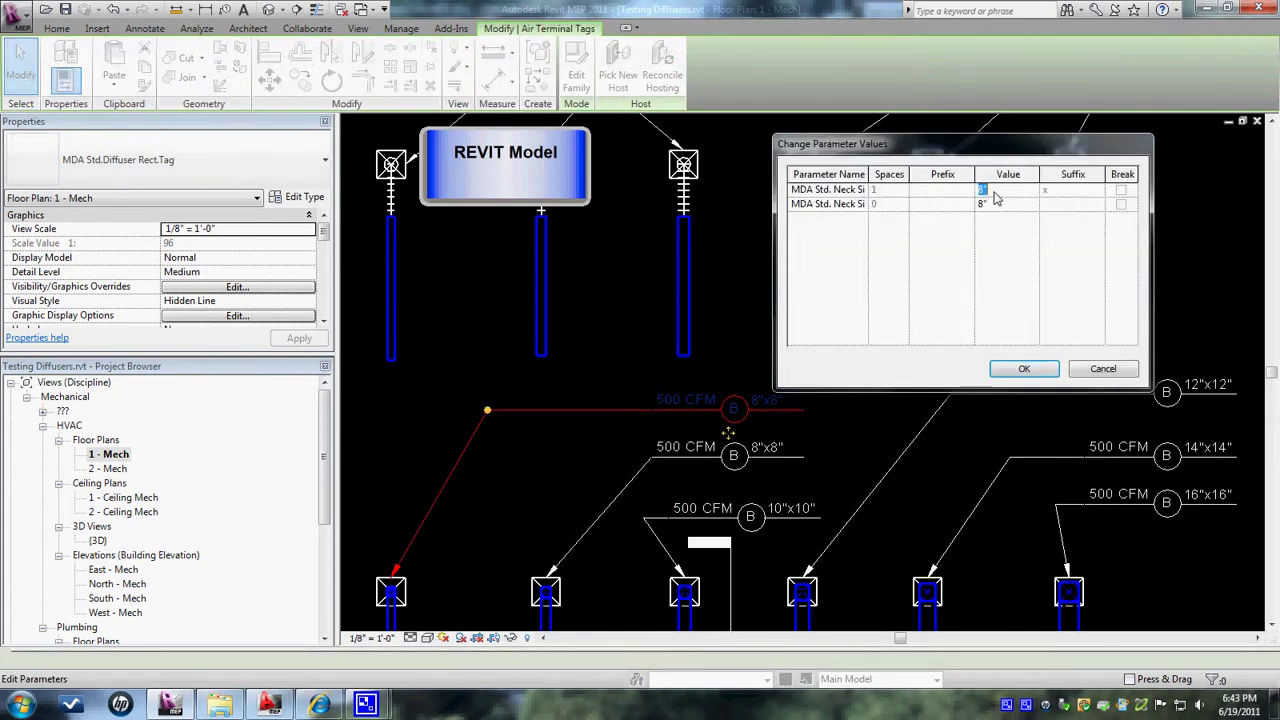
{"action": "type", "text": "6"}
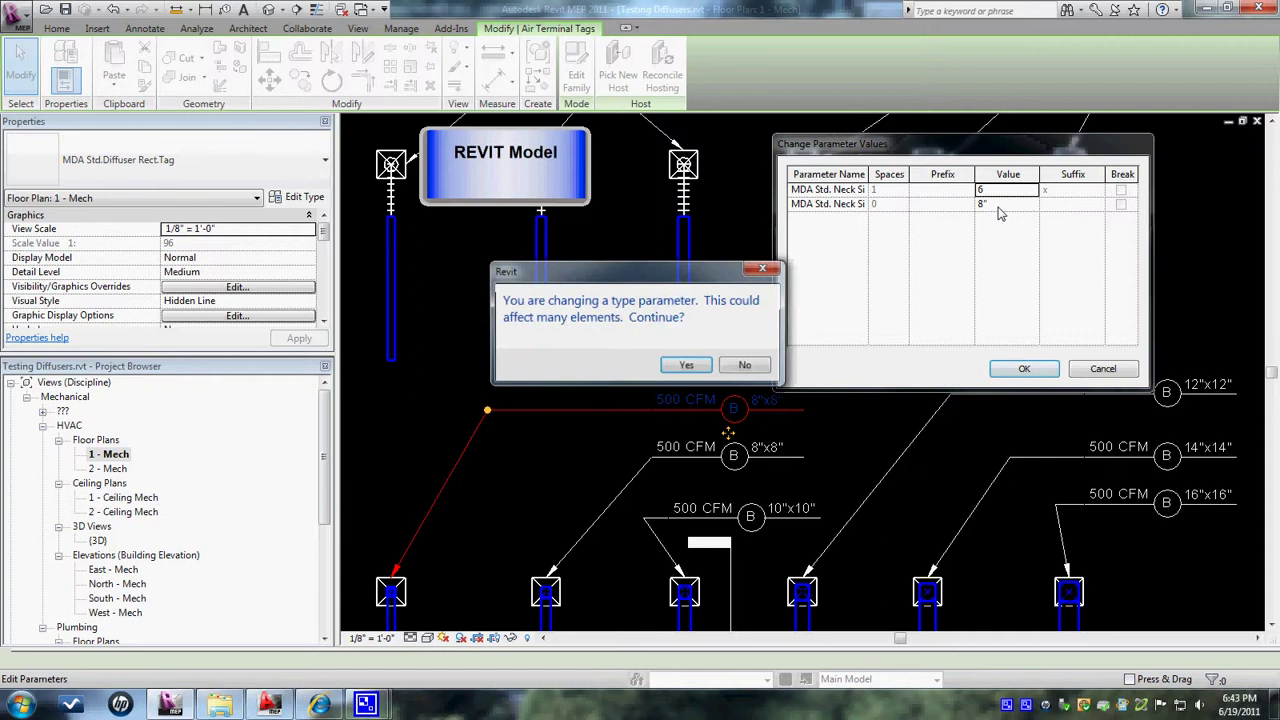
{"action": "left_click", "coordinate": [1000, 208]}
{"action": "left_click", "coordinate": [690, 366]}
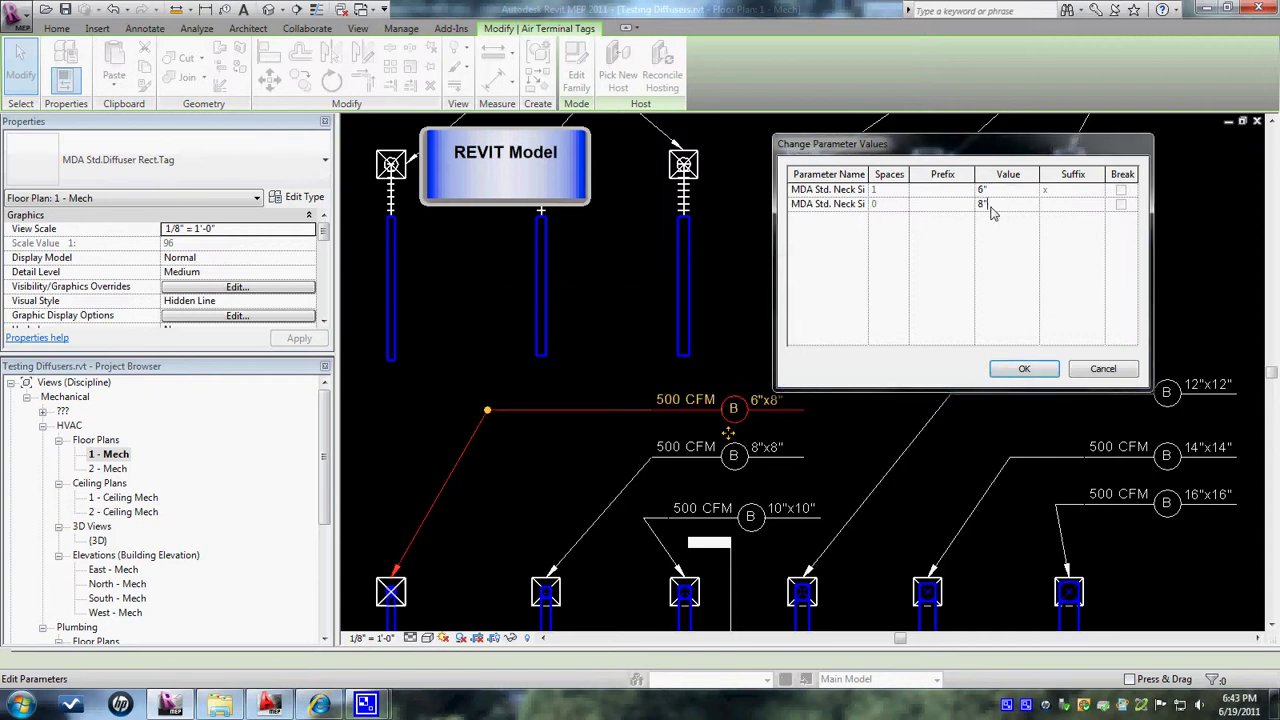
{"action": "type", "text": "6"}
{"action": "left_click", "coordinate": [1007, 189]}
{"action": "left_click", "coordinate": [1023, 370]}
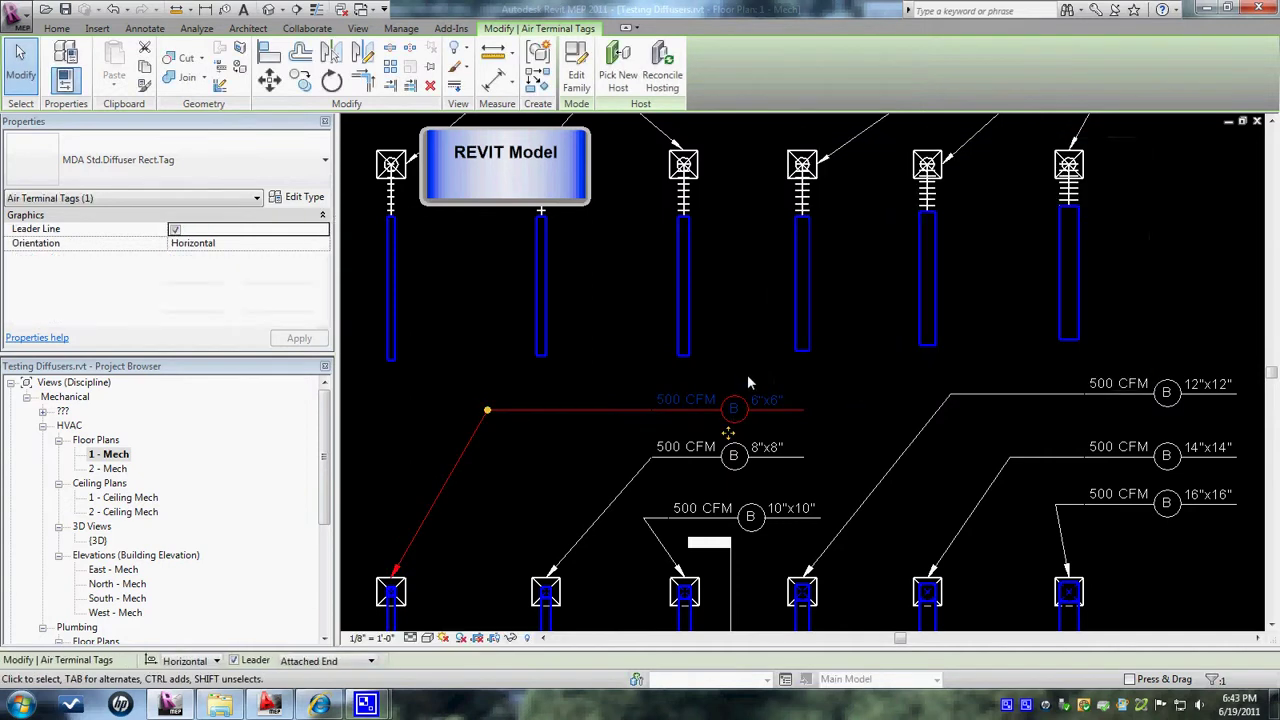
{"action": "left_click", "coordinate": [747, 374]}
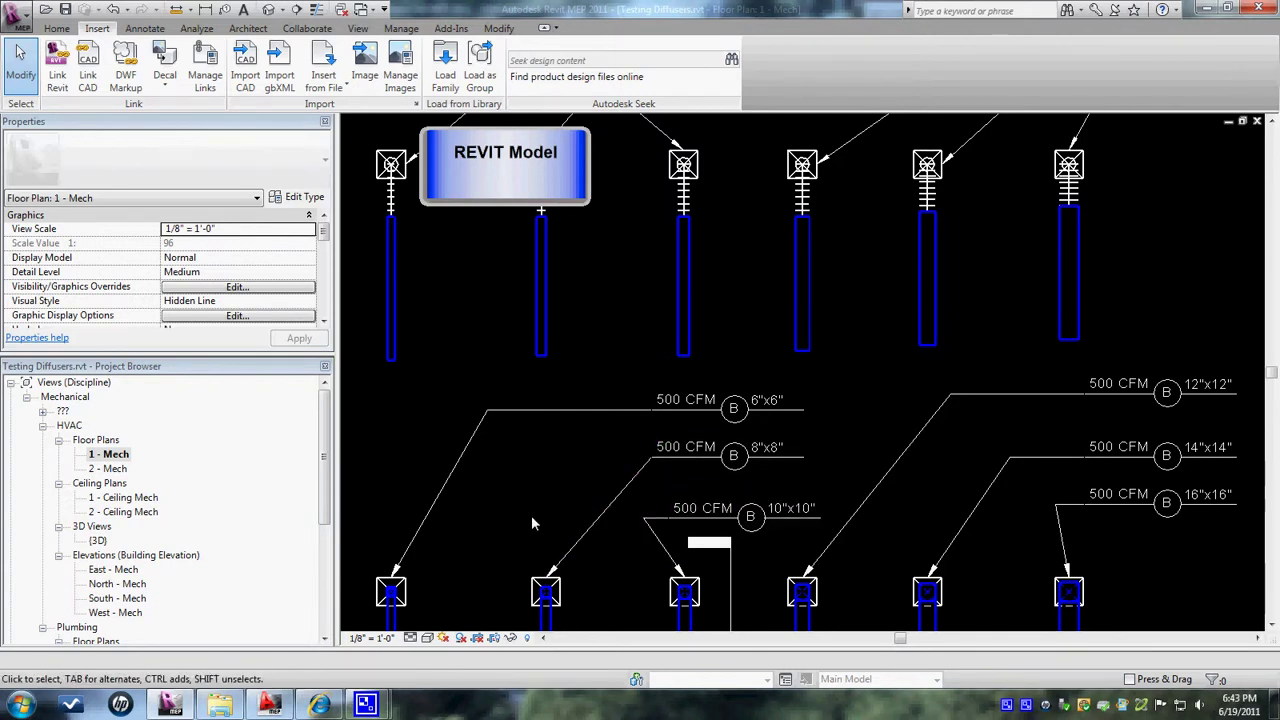
{"action": "scroll", "coordinate": [556, 489], "scroll_direction": "down", "scroll_amount": 1}
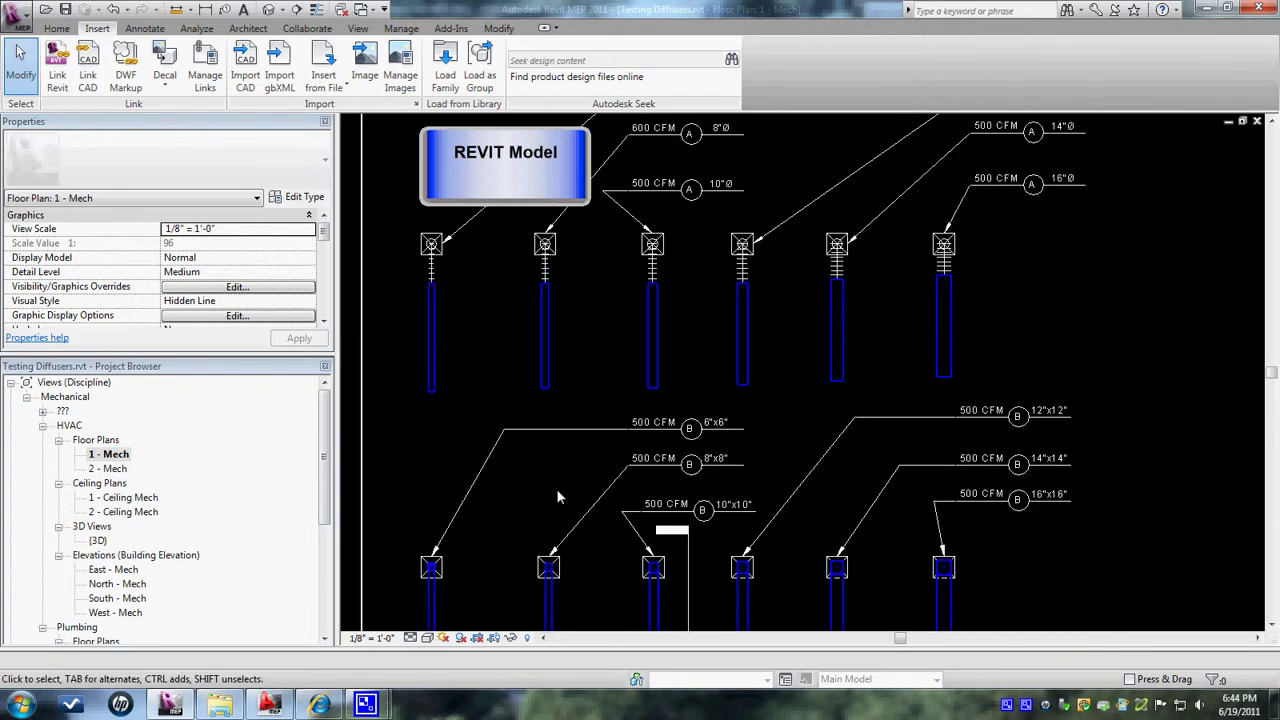